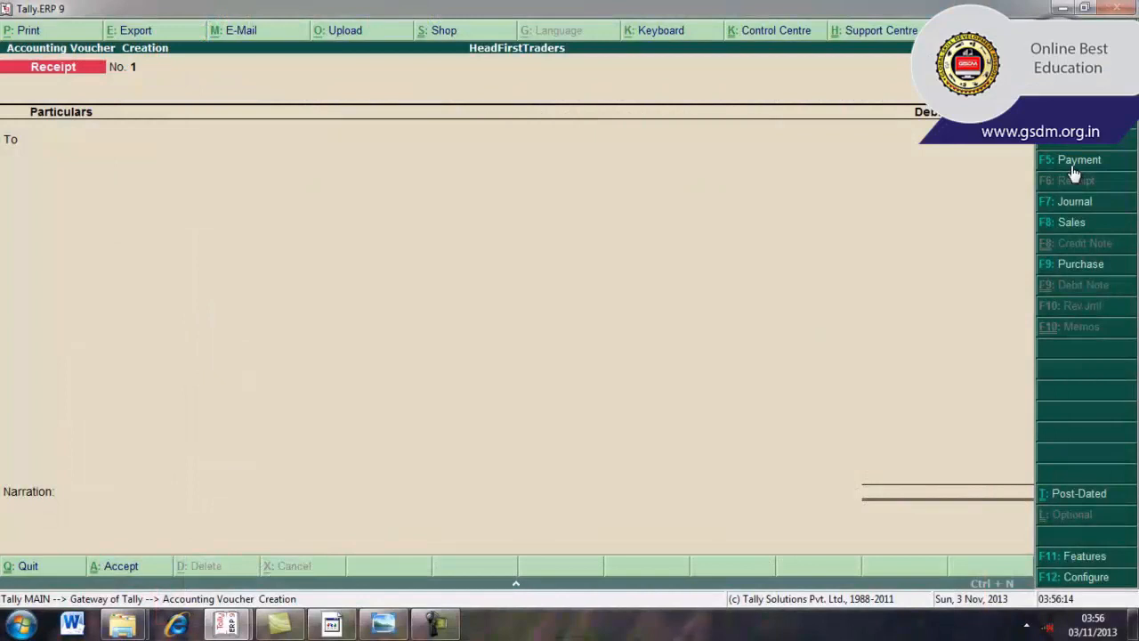
# - Start a Payment voucher and debit the Octroi ledger with 1,600
pyautogui.click(1071, 164)
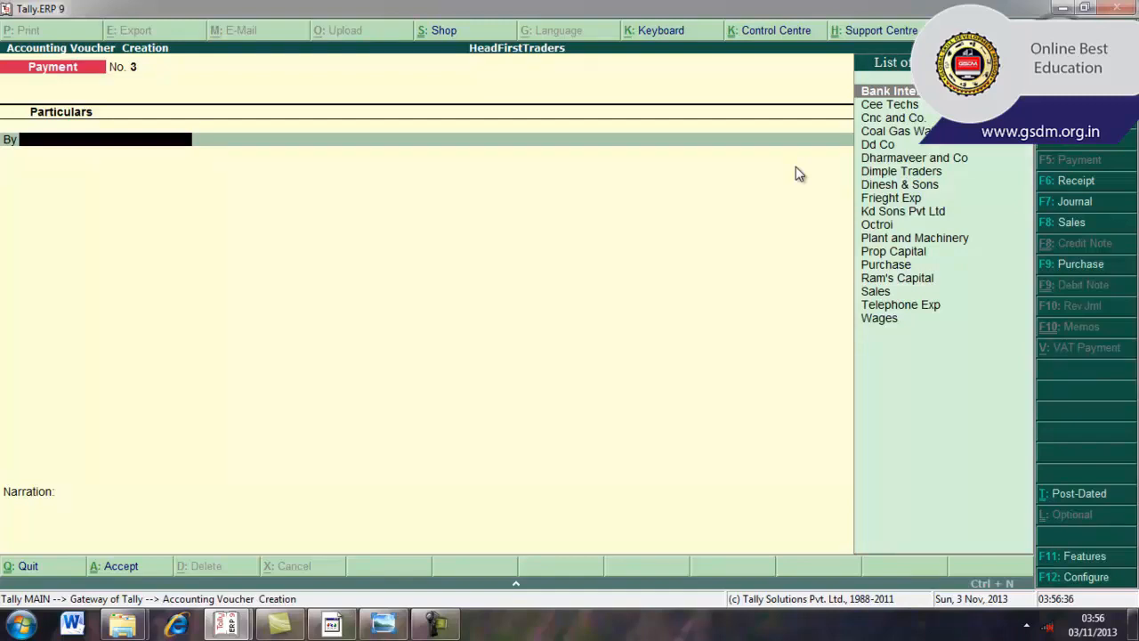
pyautogui.write('O')
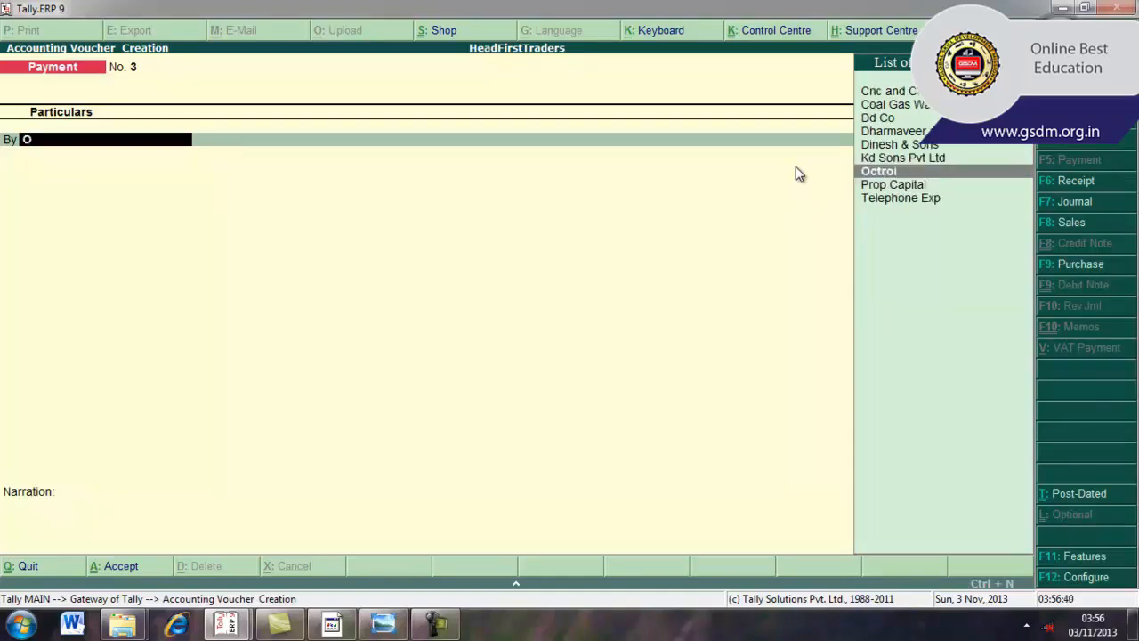
pyautogui.press('Return')
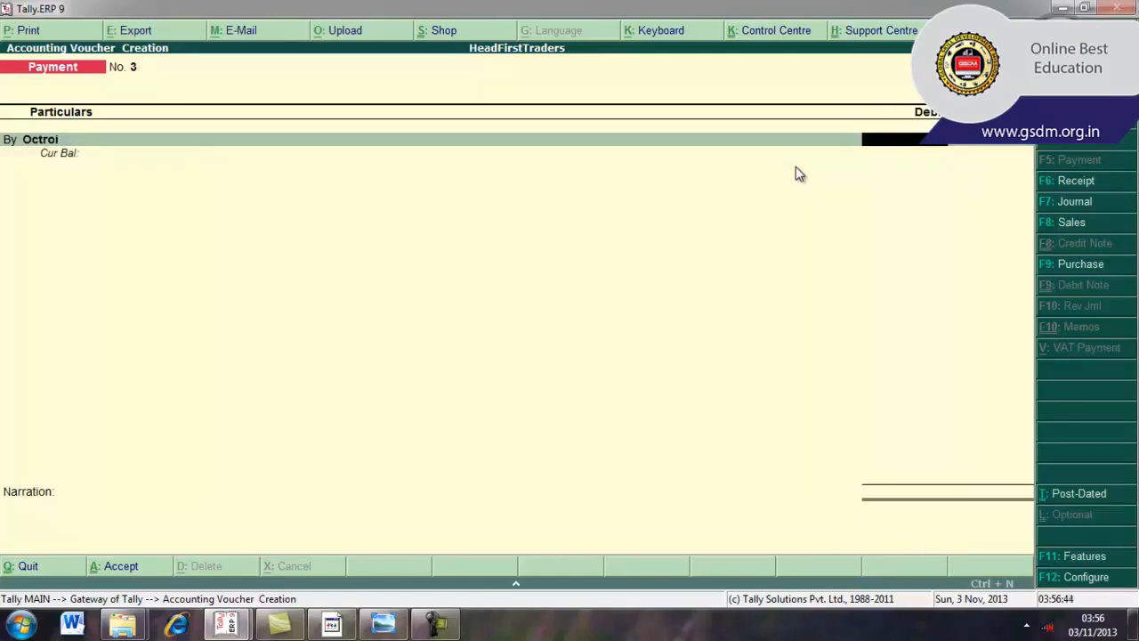
pyautogui.press('Return')
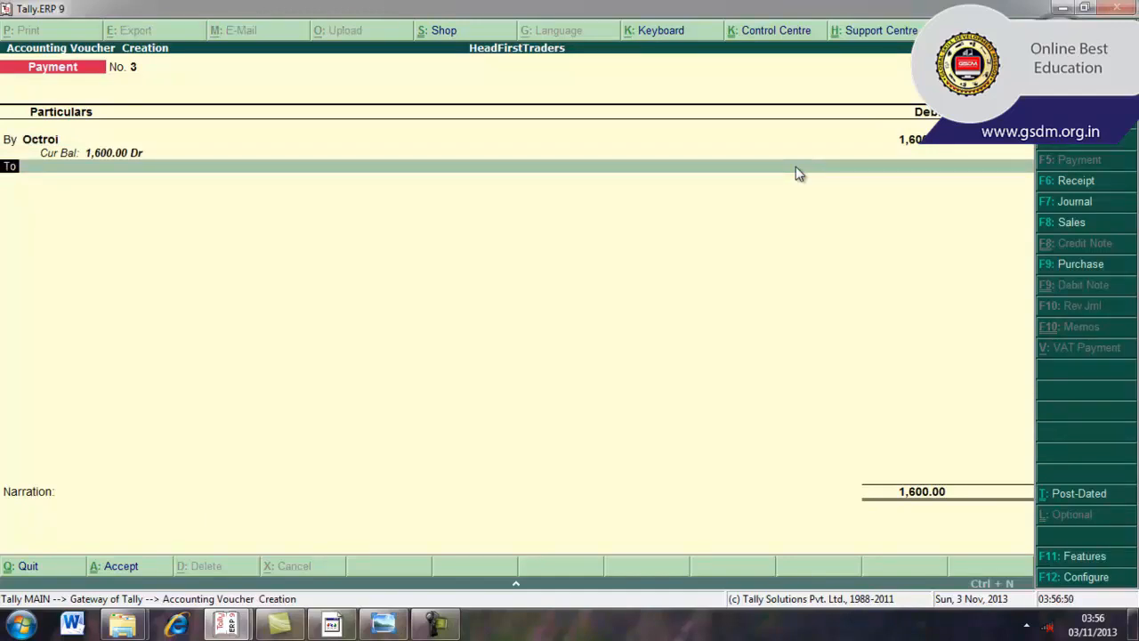
# - Credit the Cash ledger with 1,600 on the octroi payment voucher
pyautogui.press('Return')
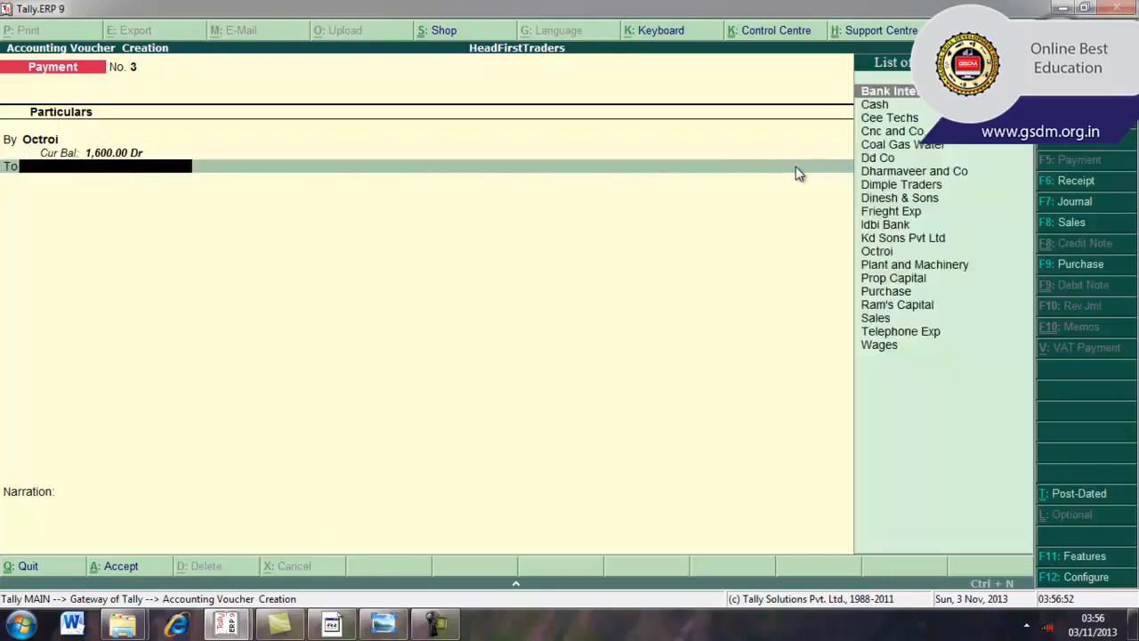
pyautogui.press('Down')
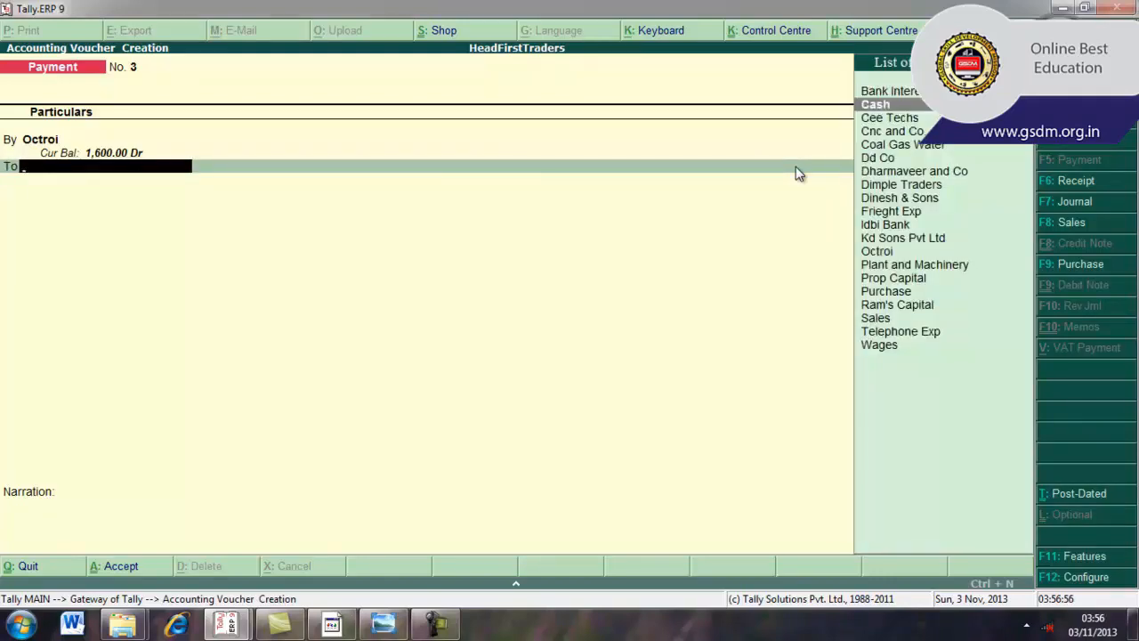
pyautogui.write('C')
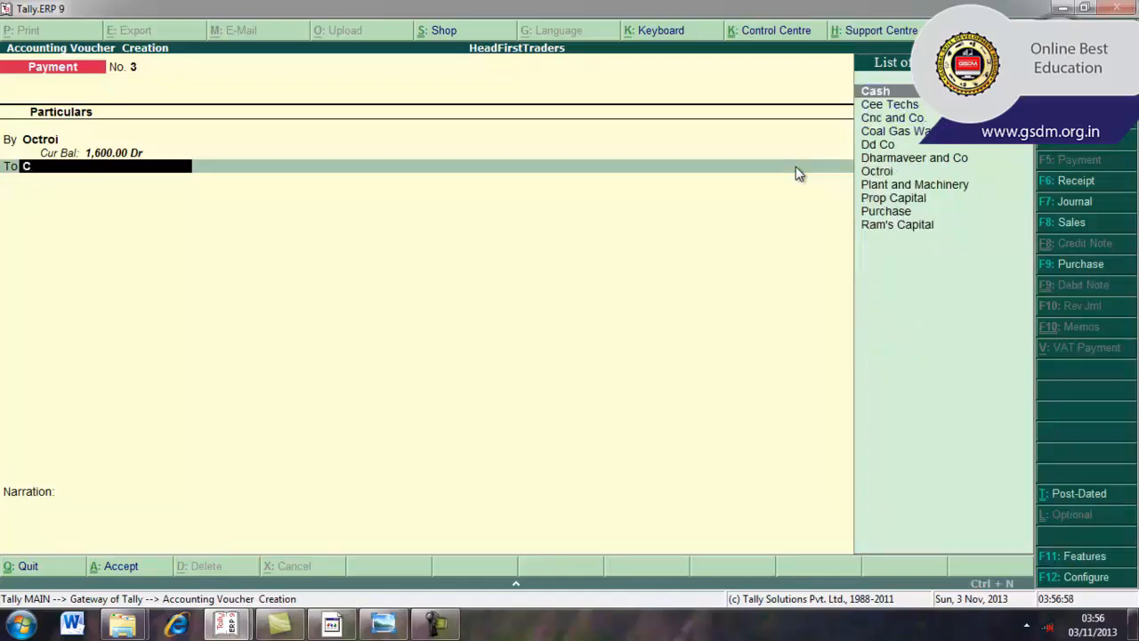
pyautogui.press('Return')
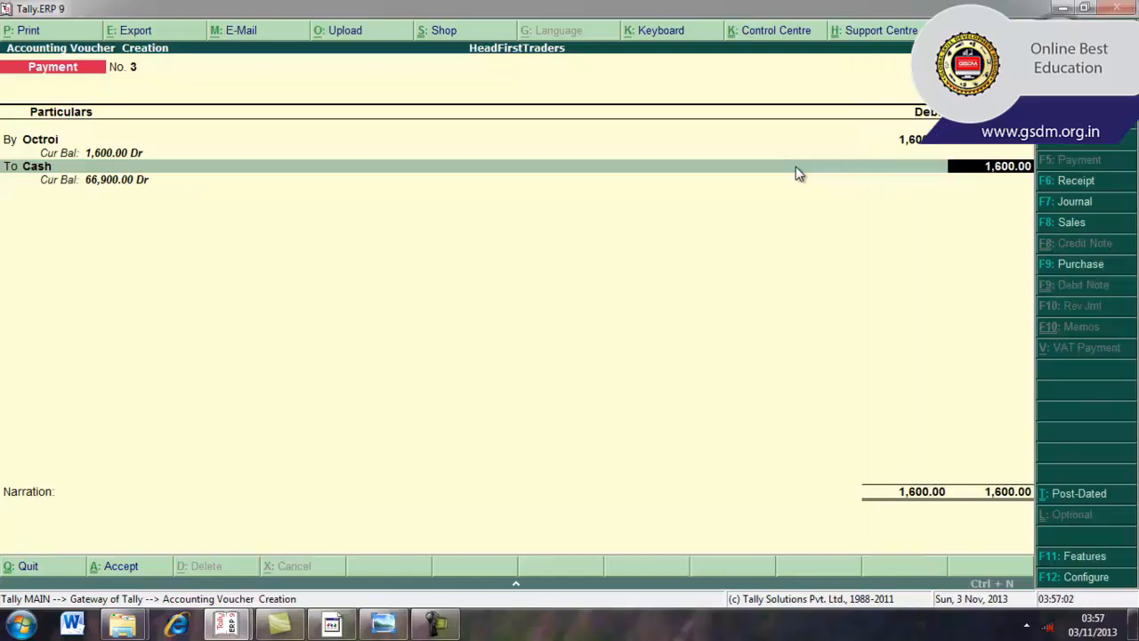
pyautogui.press('Return')
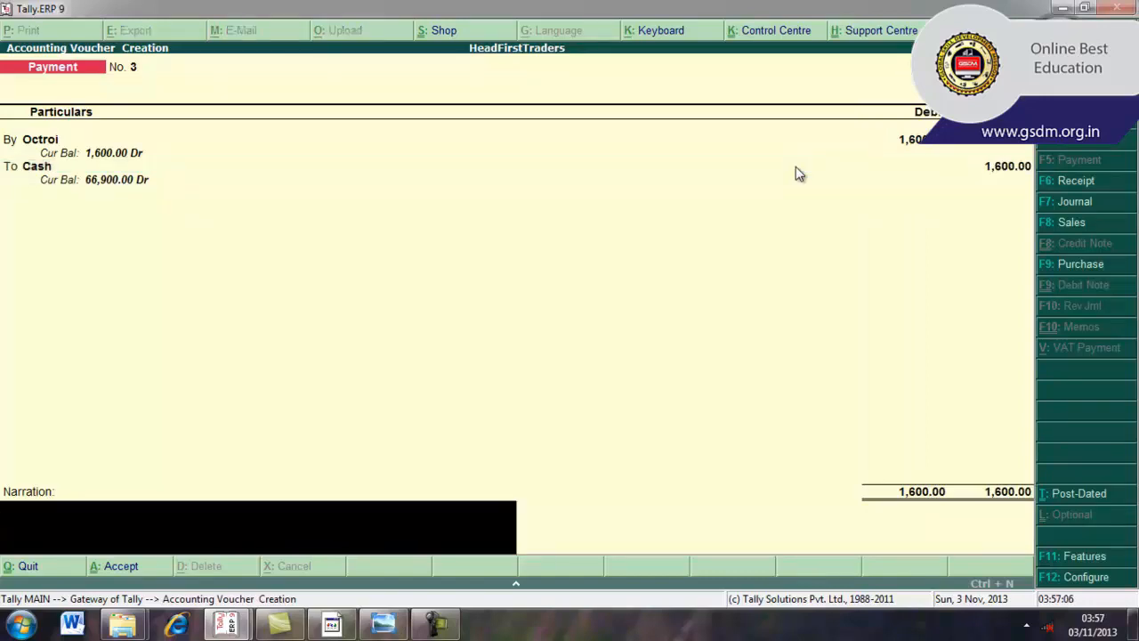
# - Enter the narration "paid octroi" and save the payment voucher
pyautogui.write('paid octroi')
pyautogui.press('Return')
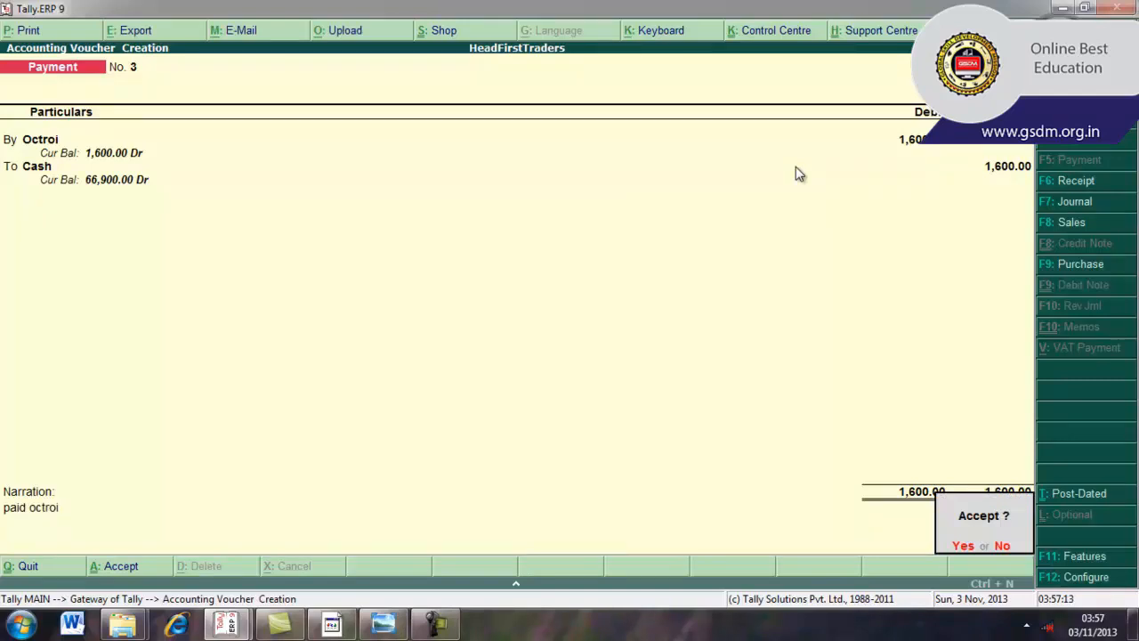
pyautogui.press('y')
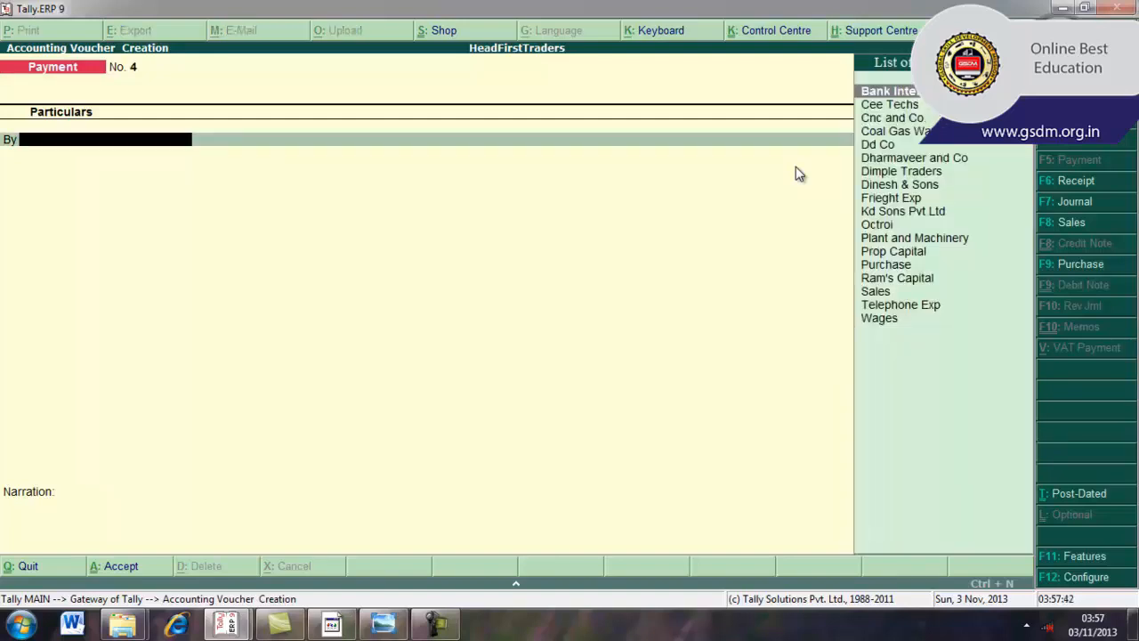
# - Debit the Telephone Exp ledger with 1,000 on the new payment voucher
pyautogui.write('T')
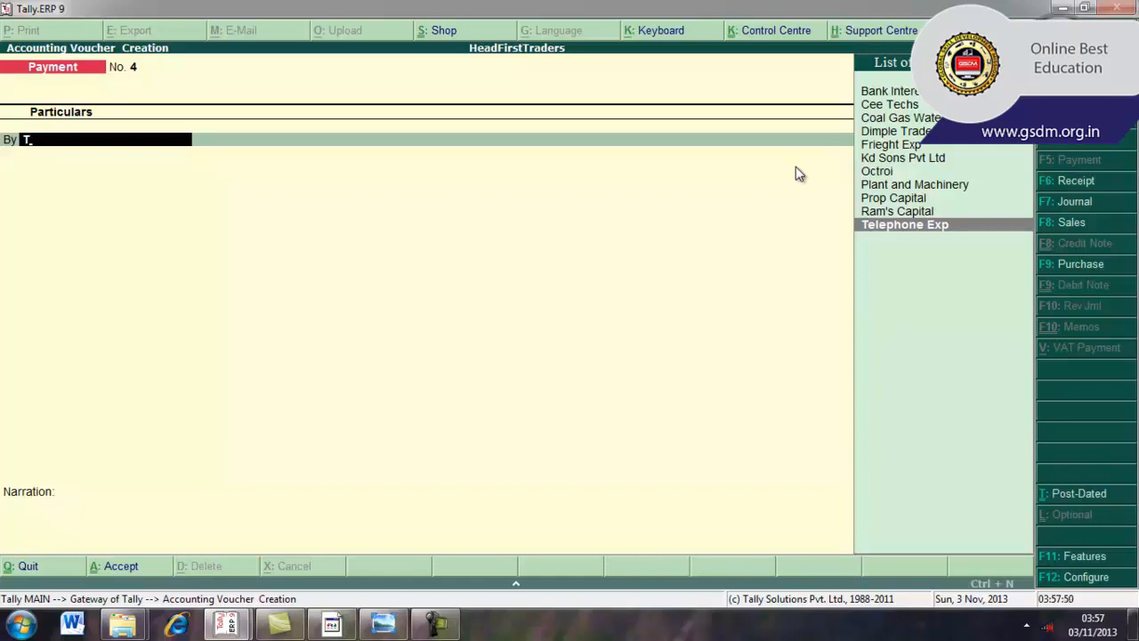
pyautogui.press('Return')
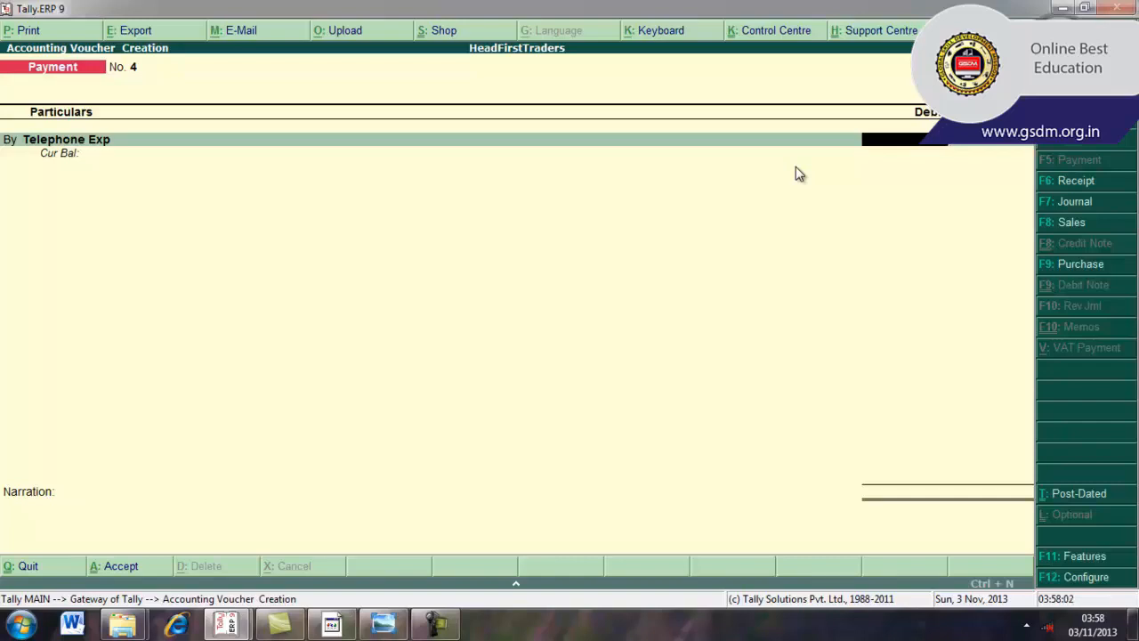
pyautogui.write('1000')
pyautogui.press('Return')
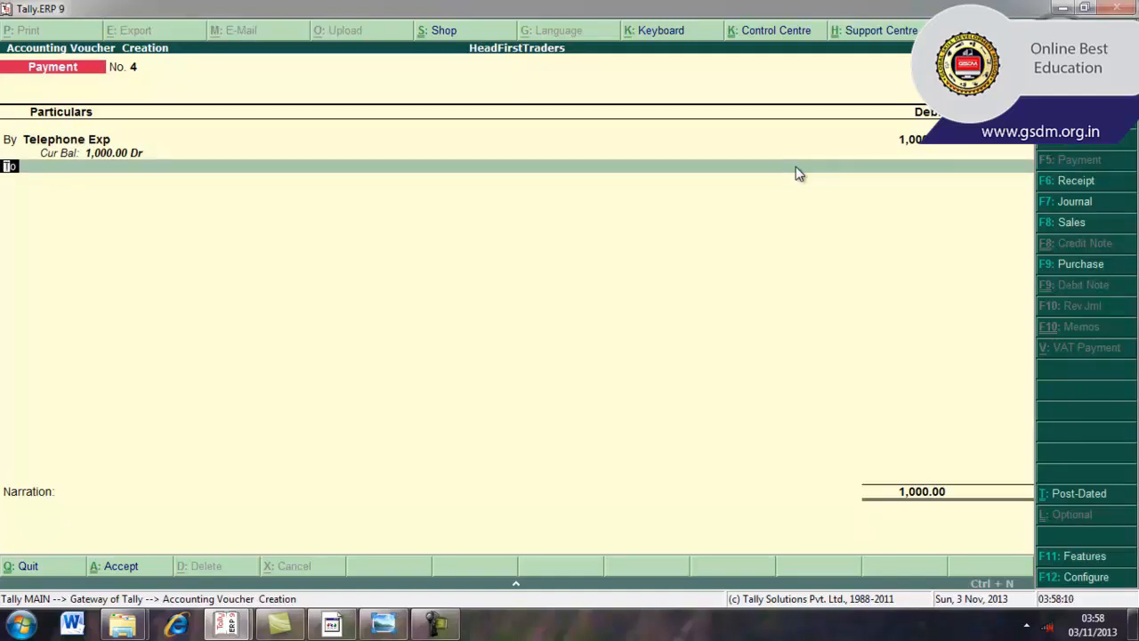
# - Credit the Idbi Bank ledger with 1,000 on the telephone expense voucher
pyautogui.press('Return')
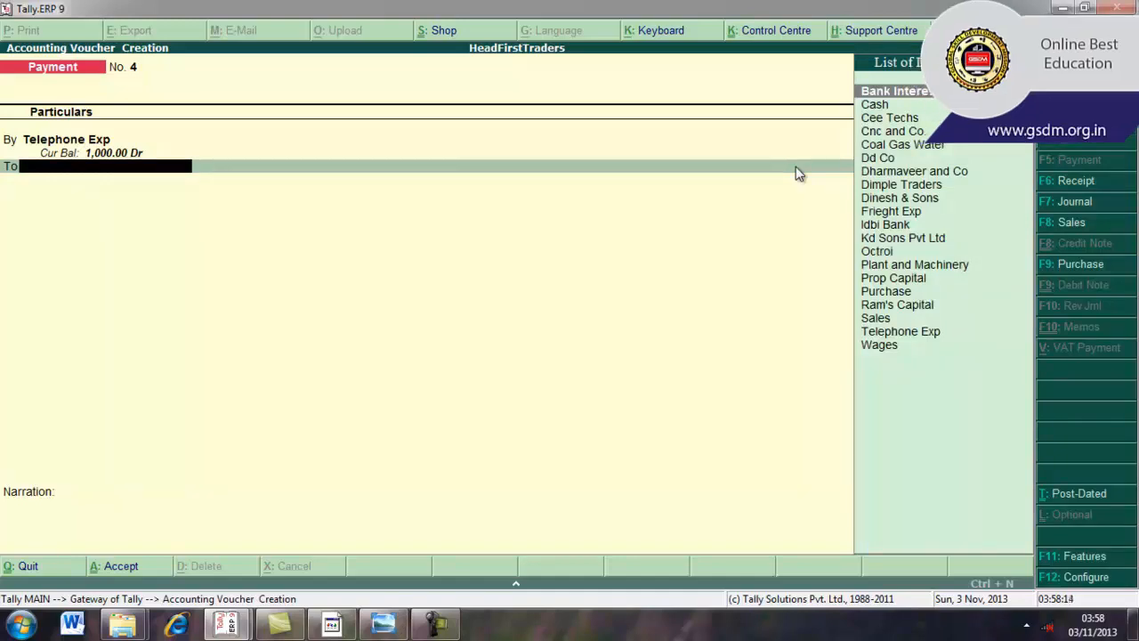
pyautogui.write('i')
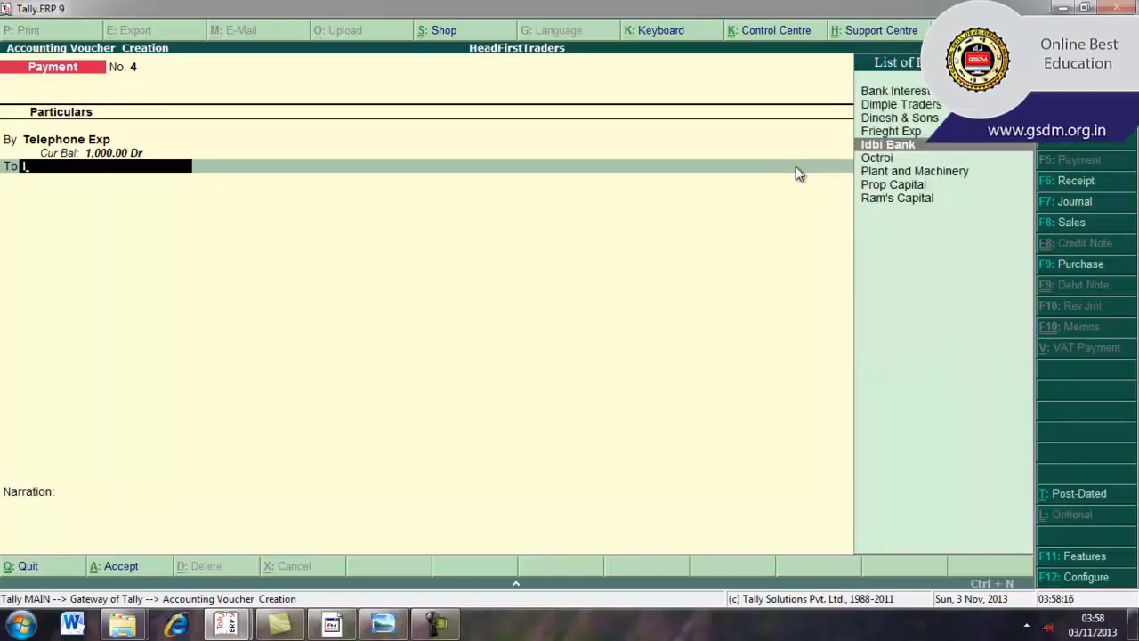
pyautogui.press('Return')
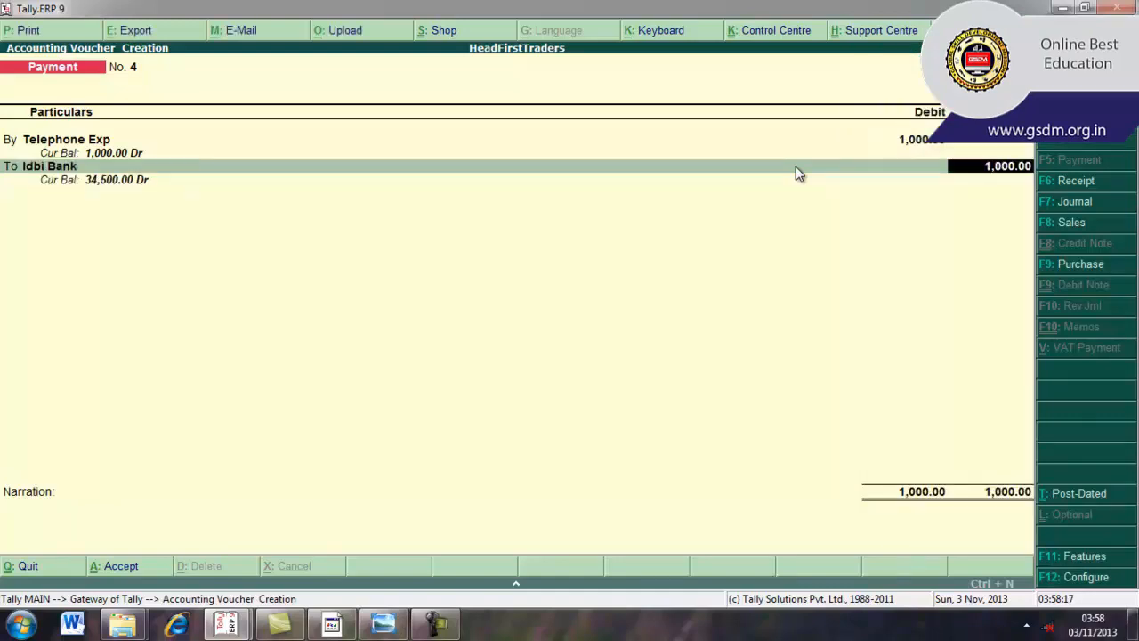
pyautogui.press('Return')
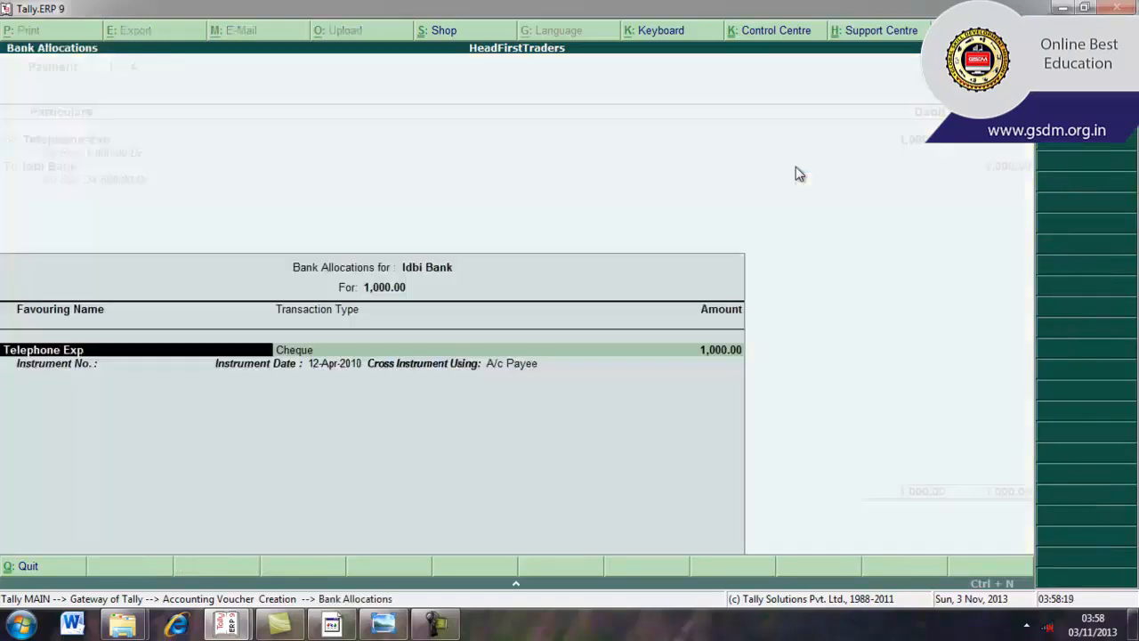
# - Complete the Idbi Bank allocation as a 1,000 Cheque favouring Telephone Exp, with instrument number 444 and A/c Payee crossing
pyautogui.press('Return')
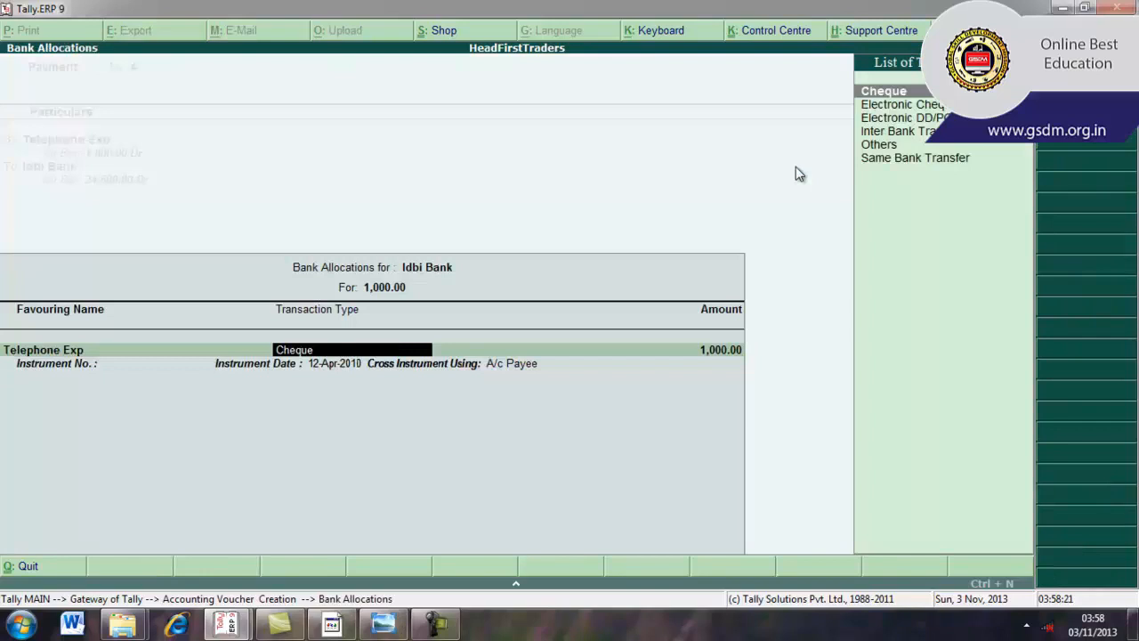
pyautogui.press('Return')
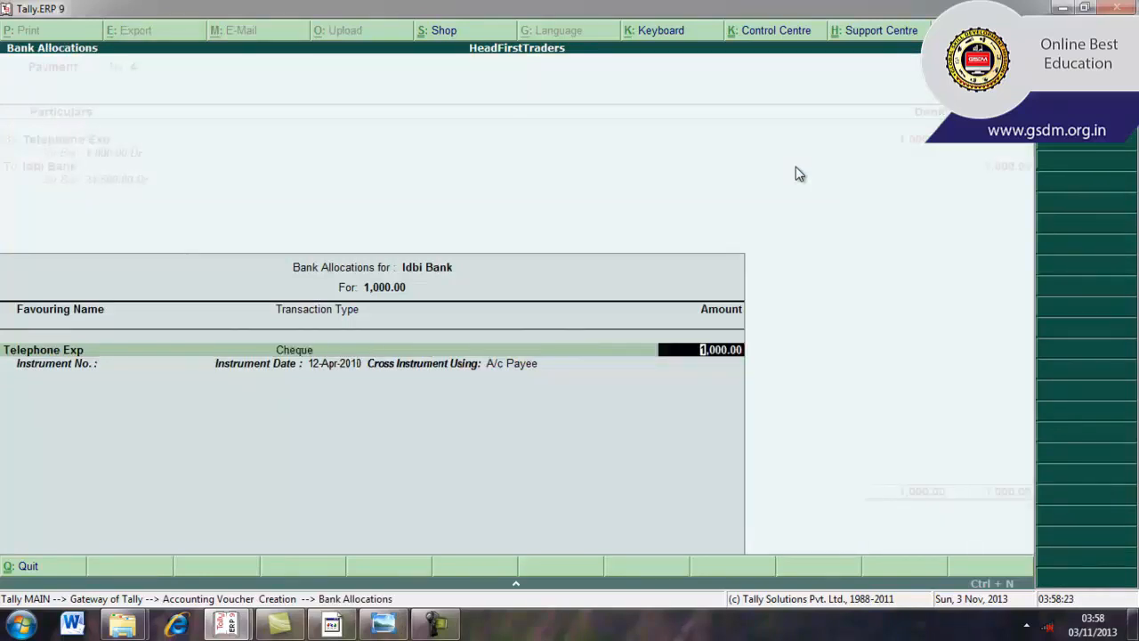
pyautogui.press('Return')
pyautogui.write('444')
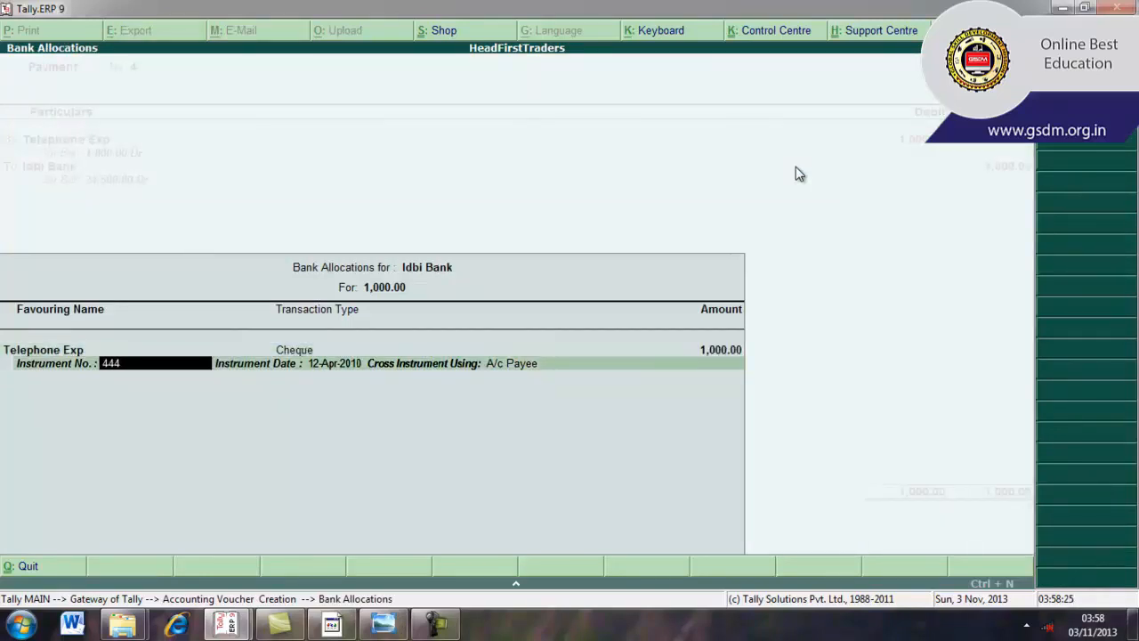
pyautogui.press('Return')
pyautogui.press('Return')
pyautogui.press('Return')
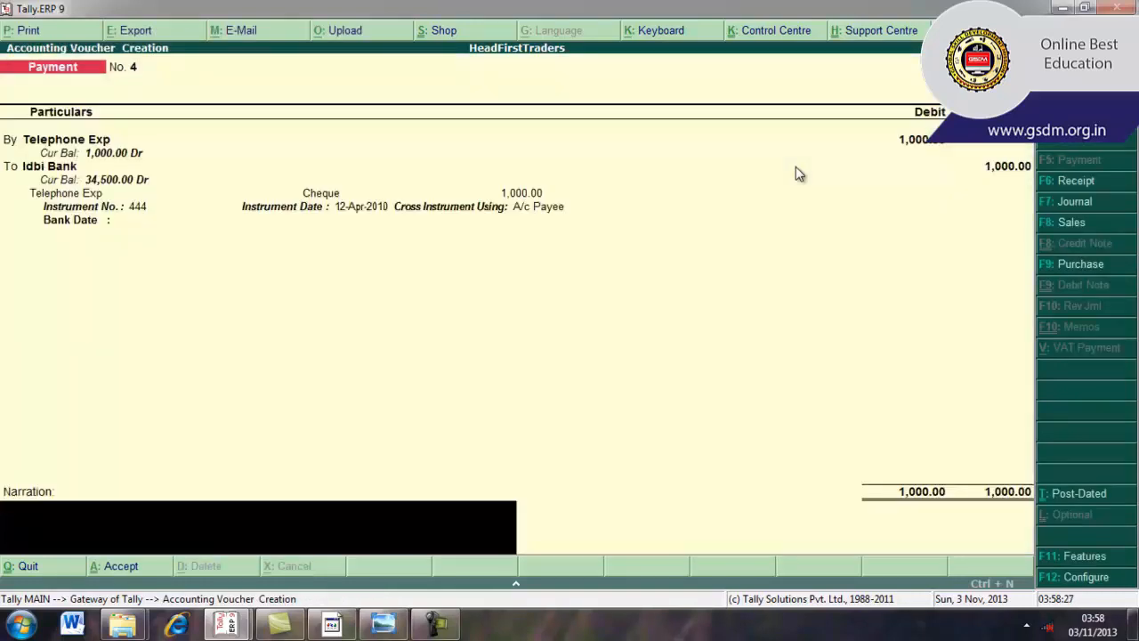
# - Enter the narration "paid telephone exp by cheque" and save the payment voucher
pyautogui.write('paid telephone exp')
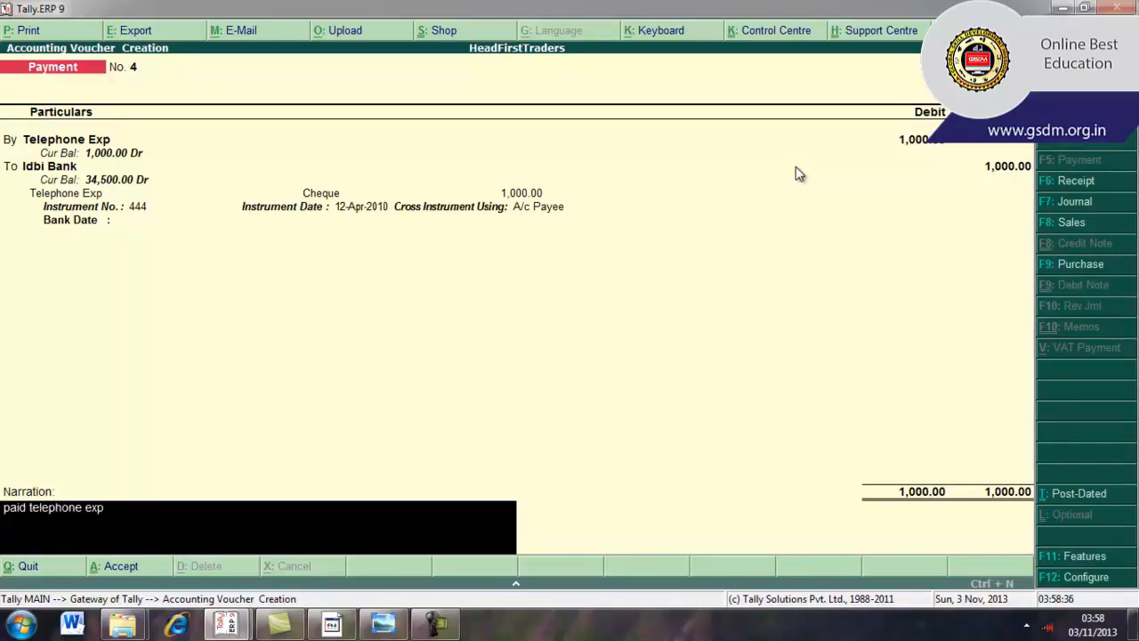
pyautogui.write(' bych')
pyautogui.press('BackSpace')
pyautogui.press('BackSpace')
pyautogui.write('c')
pyautogui.press('BackSpace')
pyautogui.write('cheque')
pyautogui.press('Return')
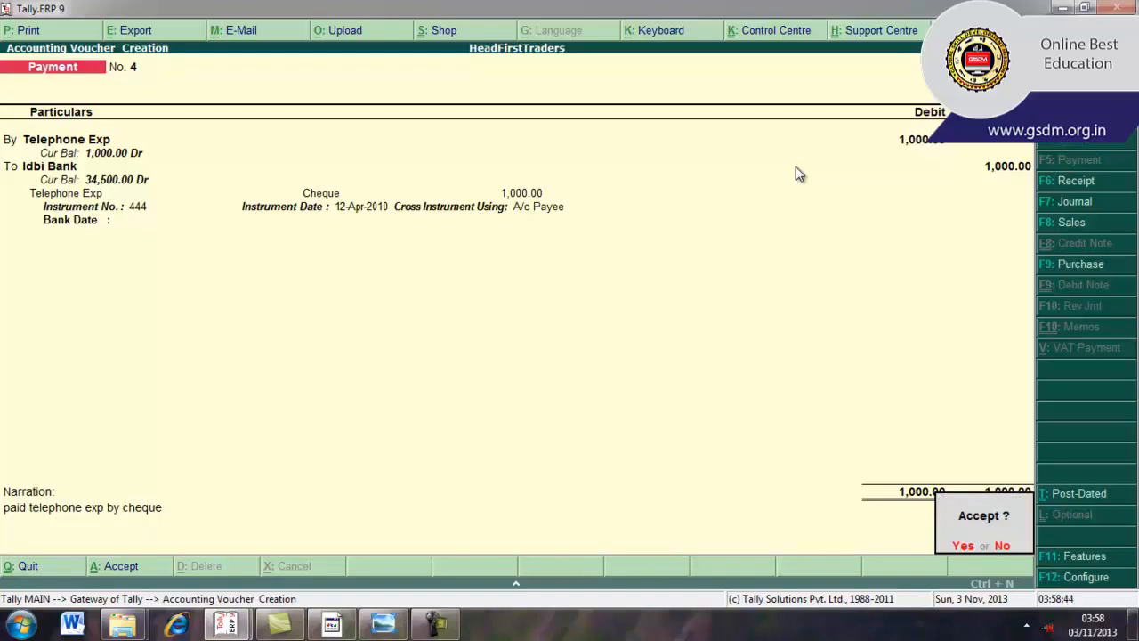
pyautogui.press('Return')
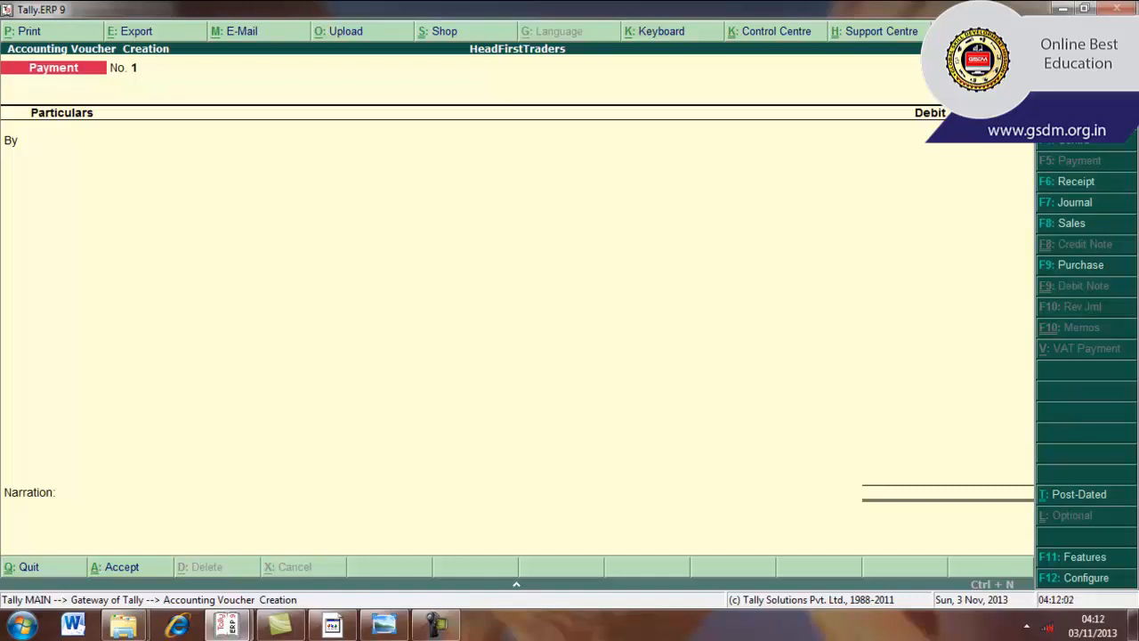
# - Start a Contra voucher and credit the Cash ledger with 10,000
pyautogui.press('F4')
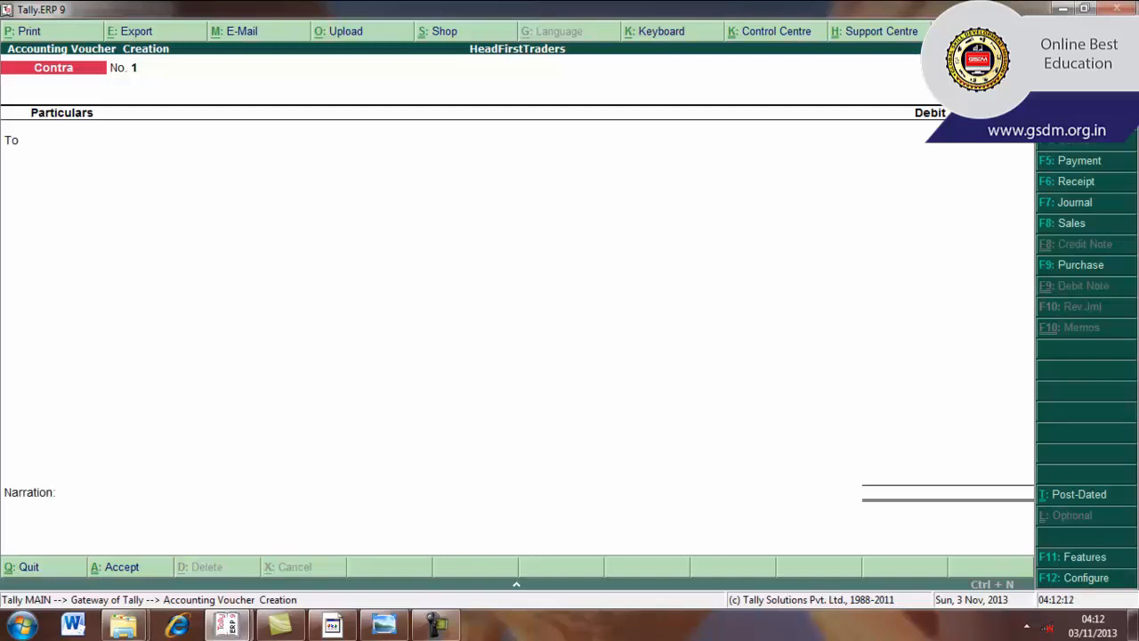
pyautogui.press('Return')
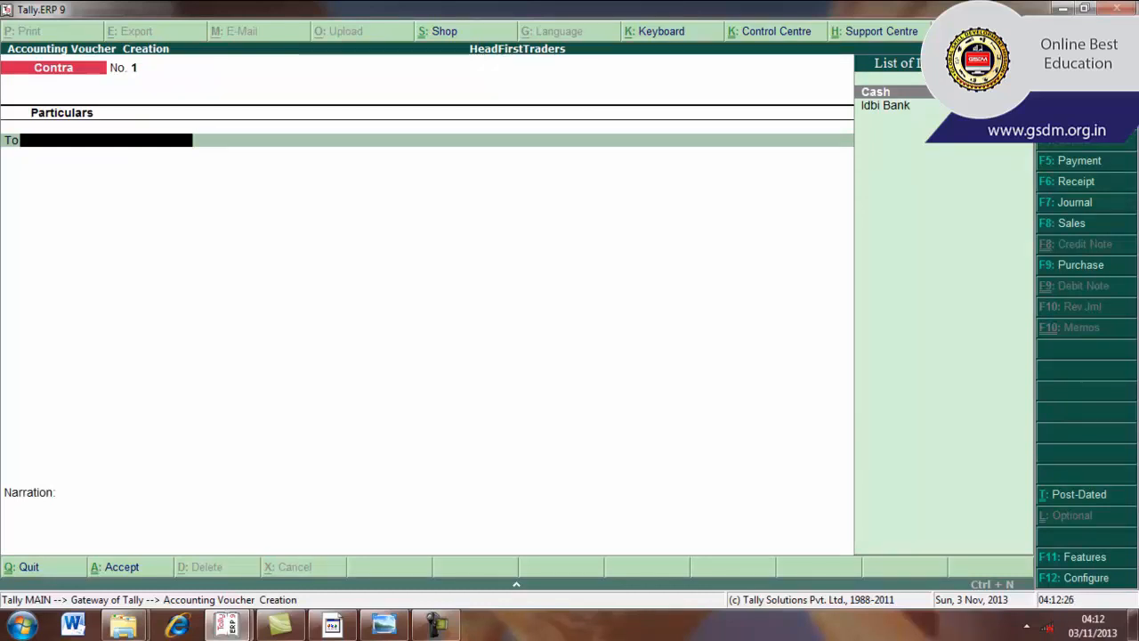
pyautogui.press('Return')
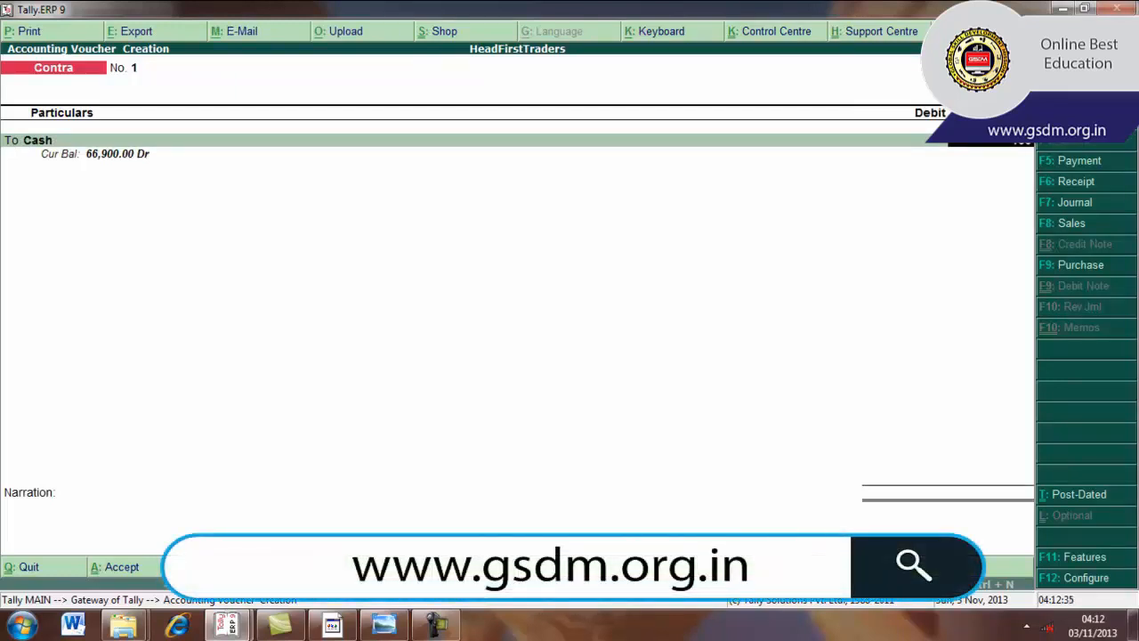
pyautogui.press('Return')
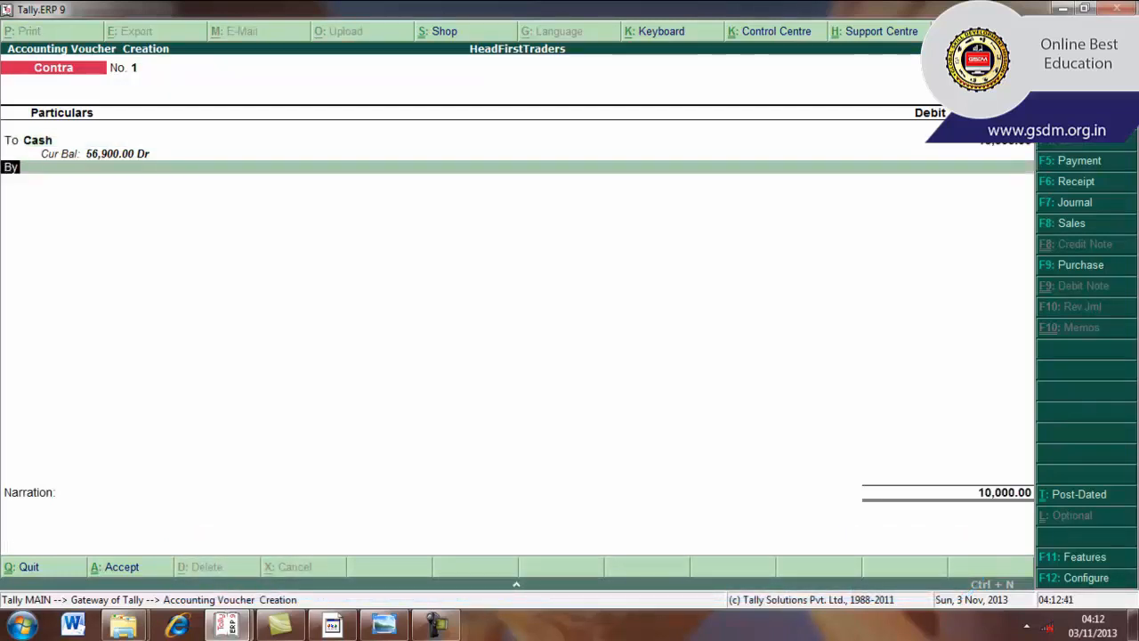
# - Debit the Idbi Bank ledger with 10,000 on the contra voucher
pyautogui.press('Return')
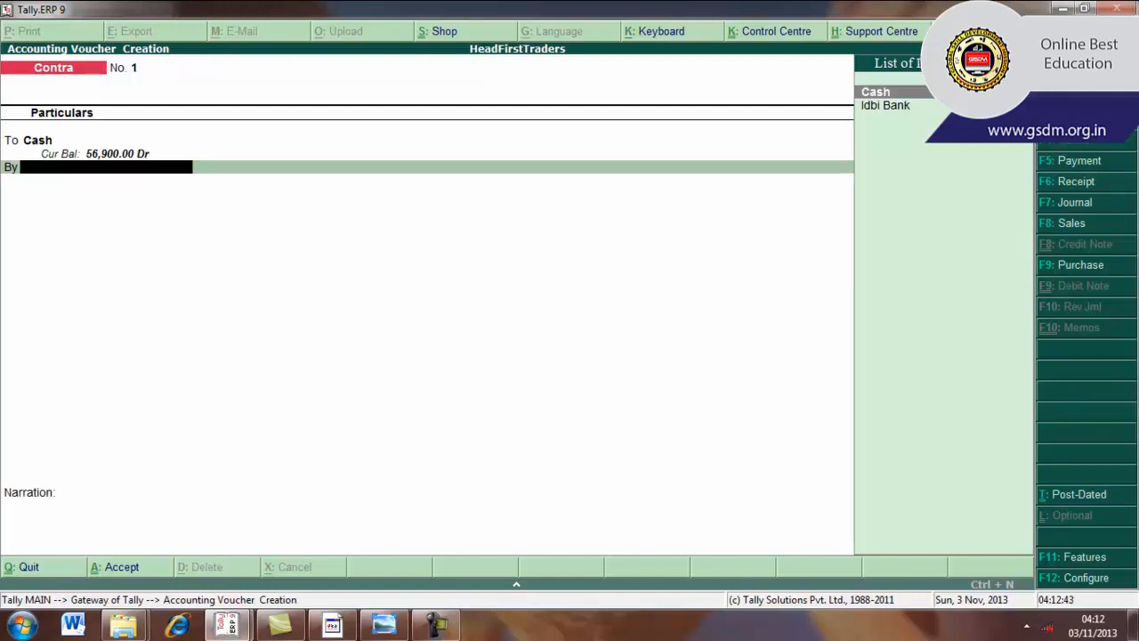
pyautogui.write('i')
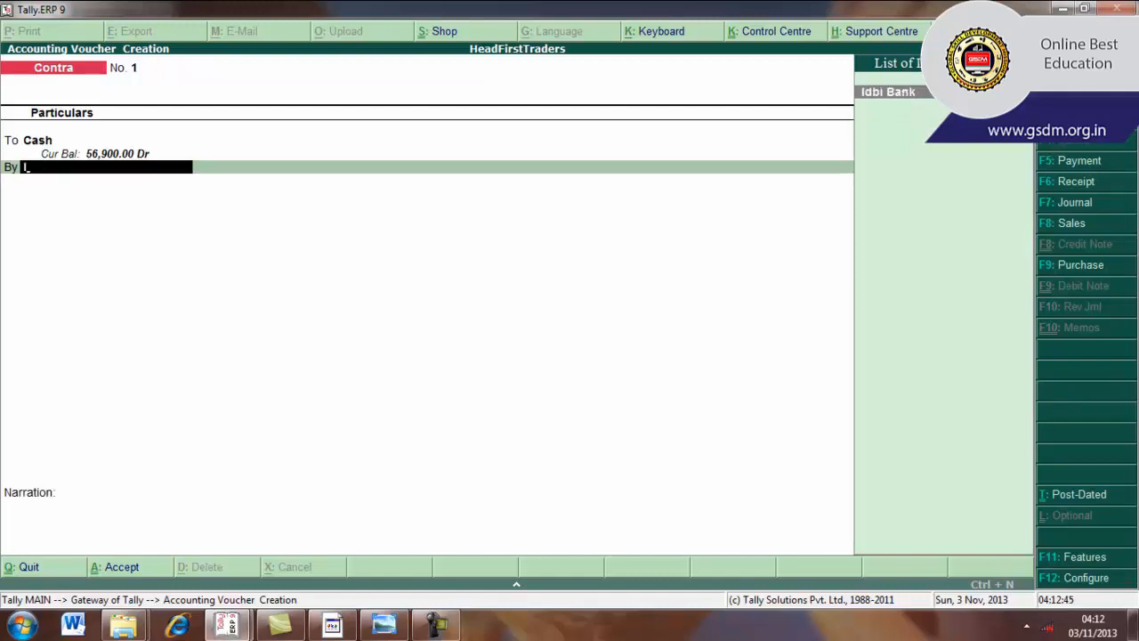
pyautogui.press('Return')
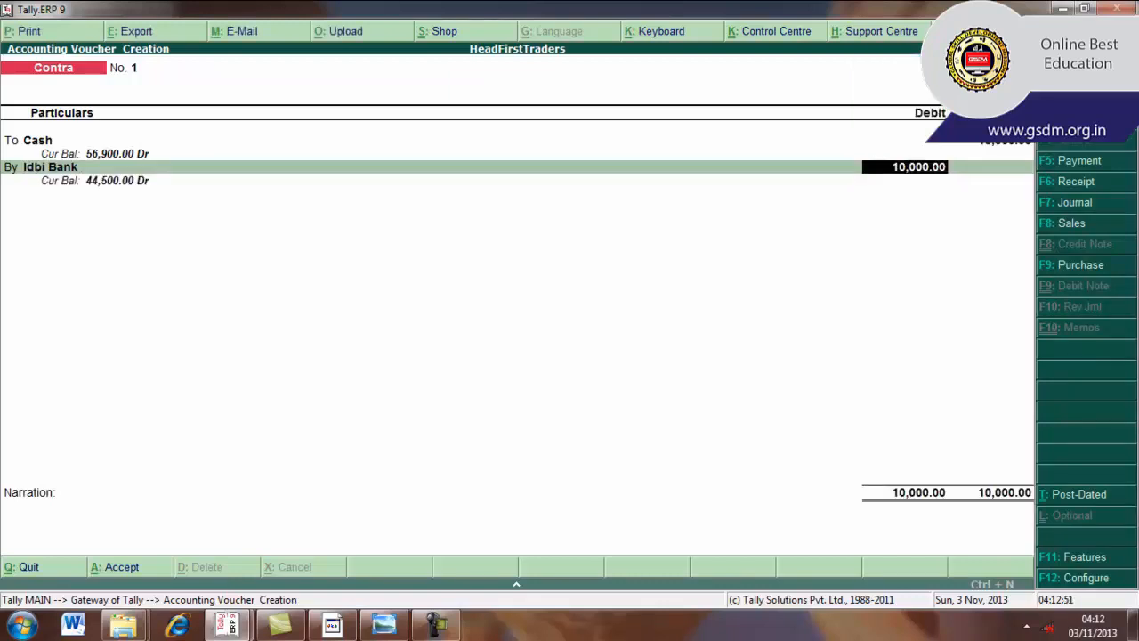
pyautogui.press('Return')
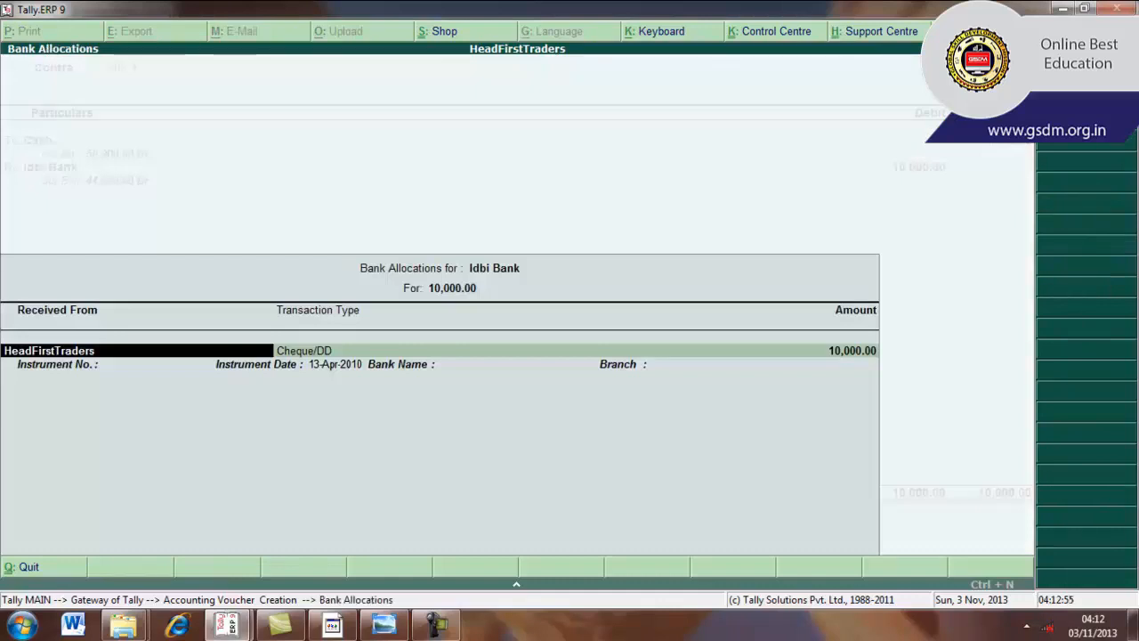
# - Accept the Idbi Bank allocation of 10,000 as Cheque/DD, leaving the instrument number, bank name and branch blank
pyautogui.press('Return')
pyautogui.press('Return')
pyautogui.press('Return')
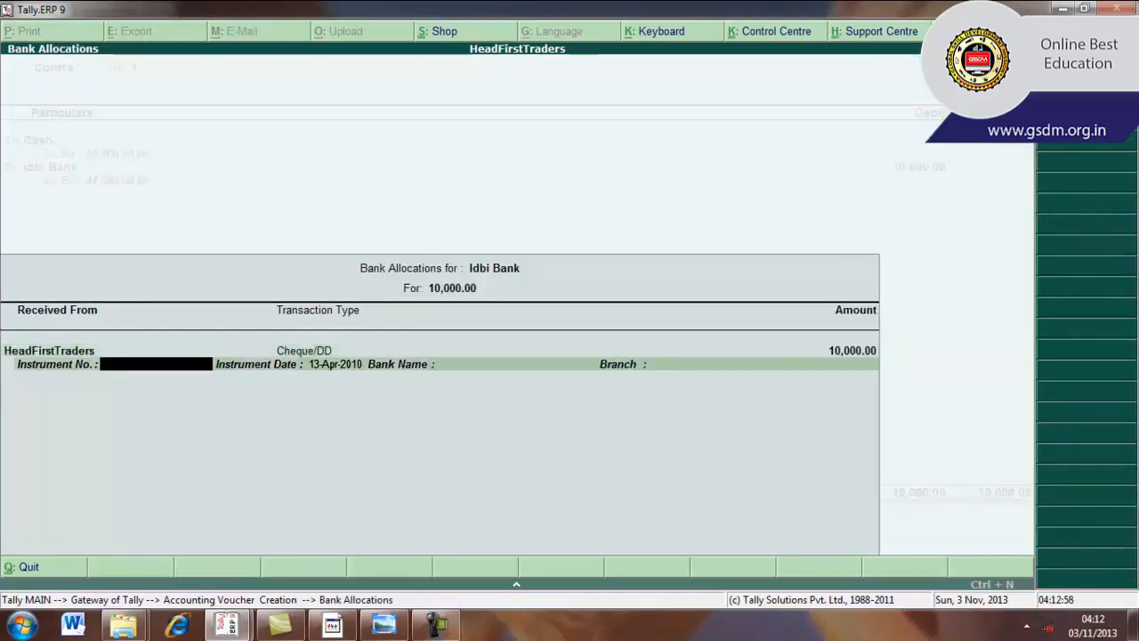
pyautogui.press('Return')
pyautogui.press('Return')
pyautogui.press('Return')
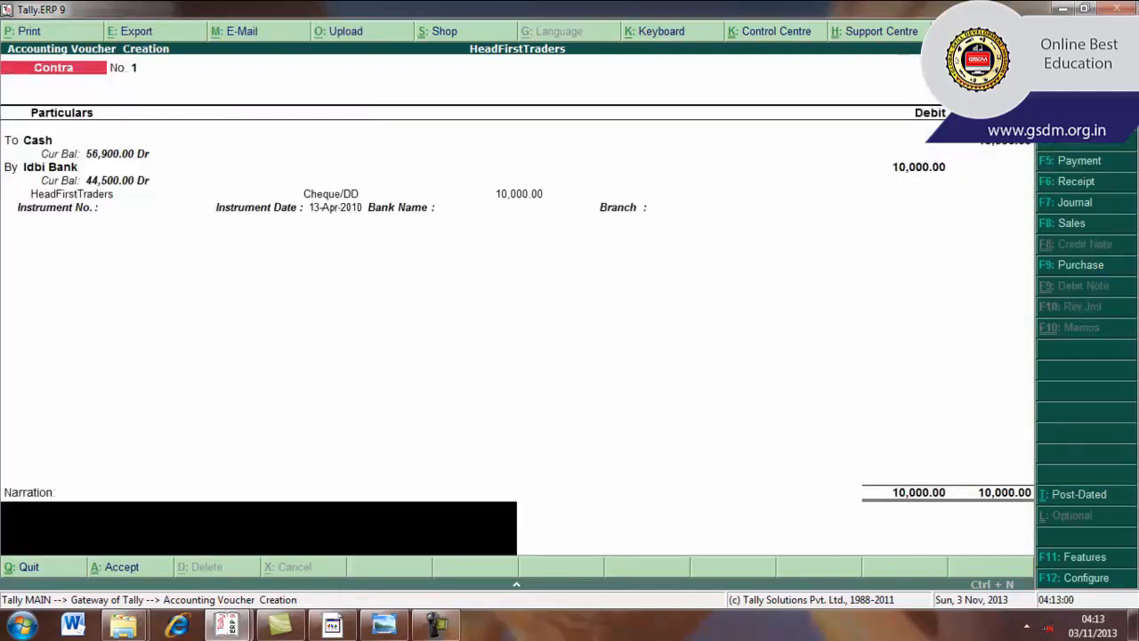
# - Save the contra voucher for the cash deposit with the narration left blank
pyautogui.press('Return')
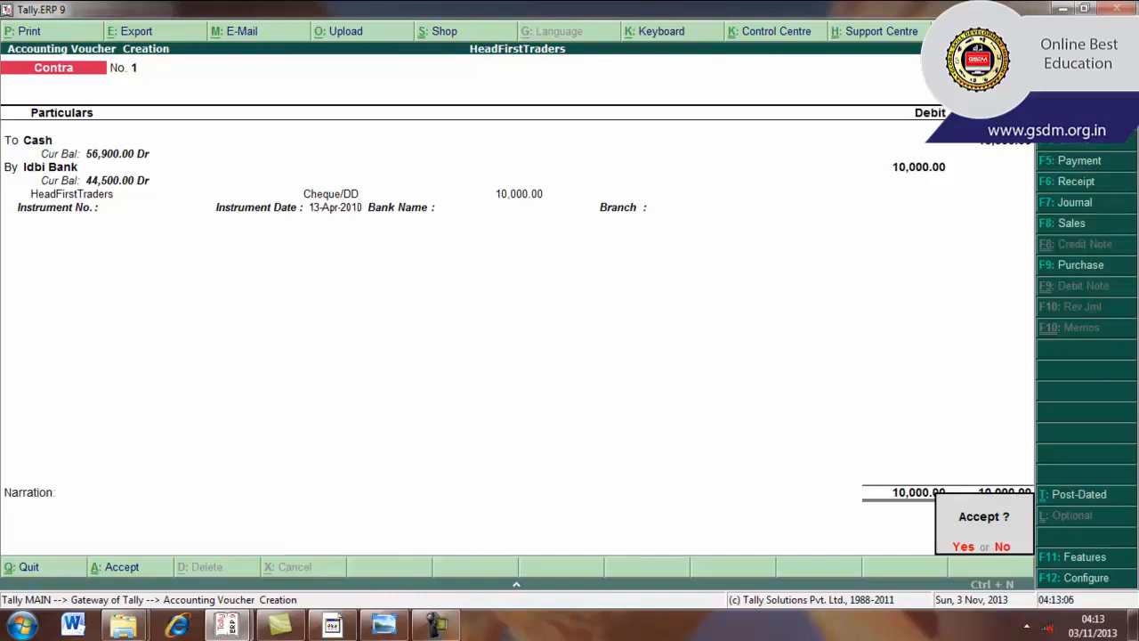
pyautogui.press('Return')
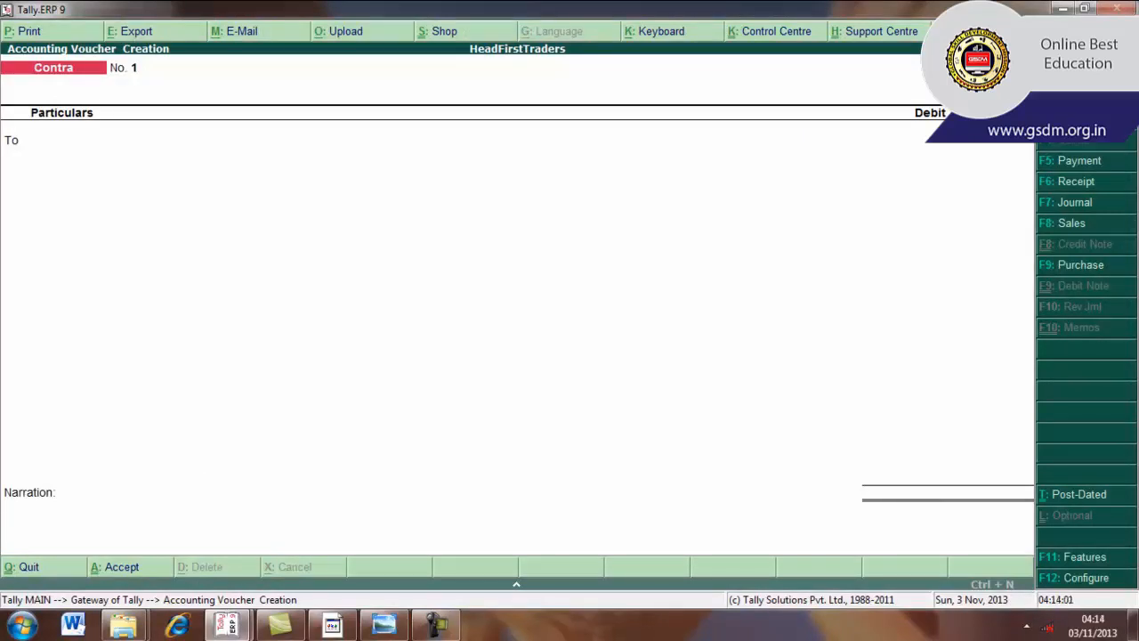
# - Start a Journal voucher and debit the Stationary ledger with 250
pyautogui.click(1082, 206)
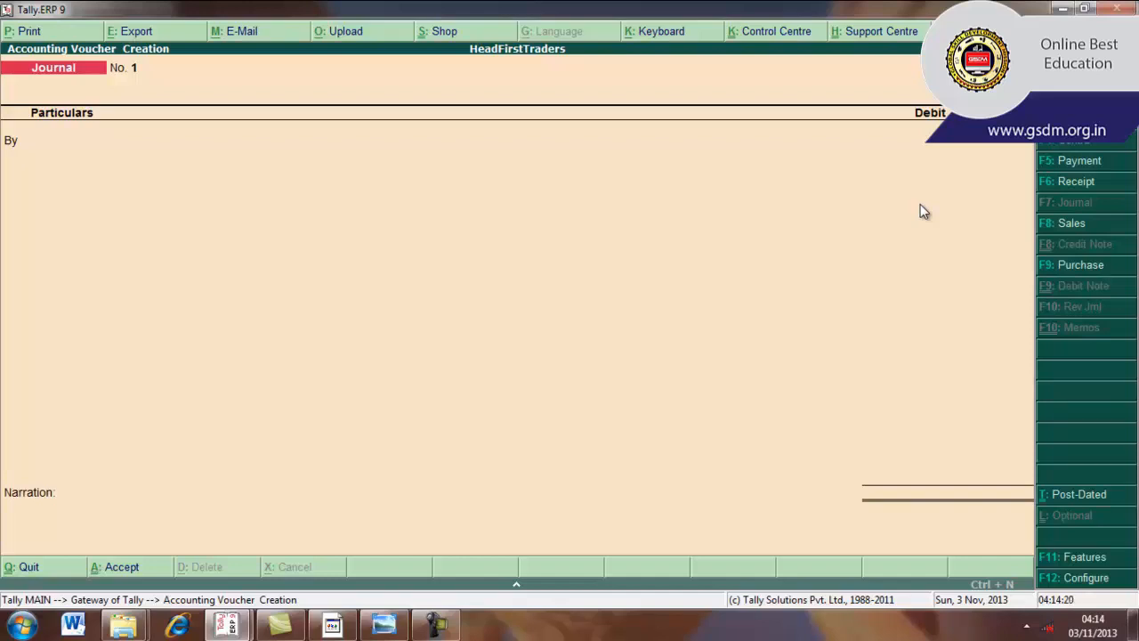
pyautogui.press('Return')
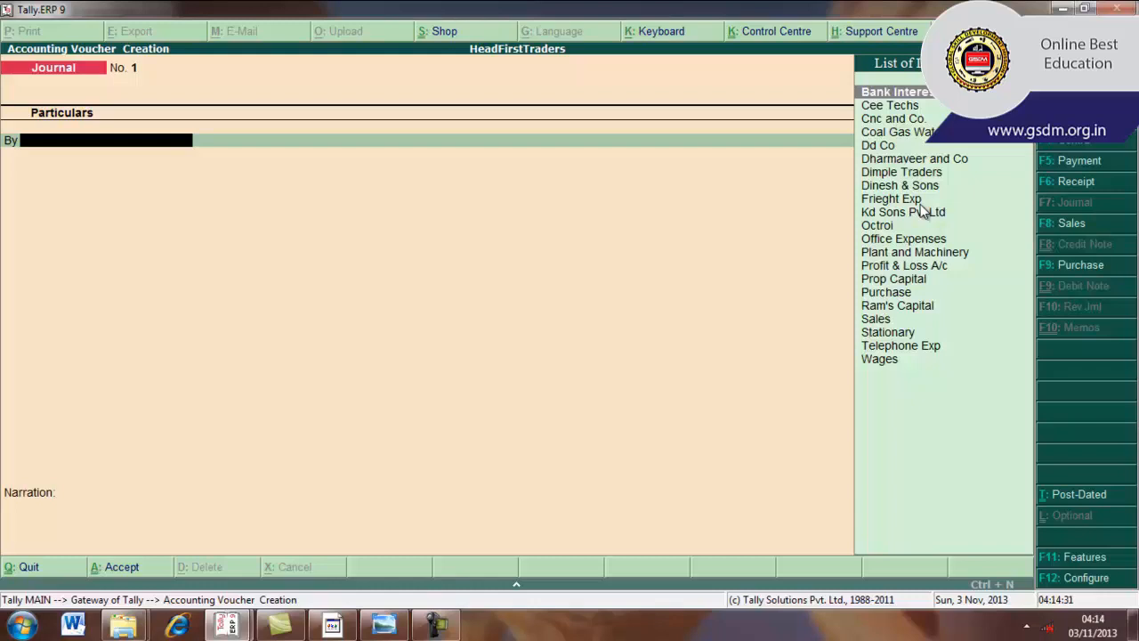
pyautogui.write('St')
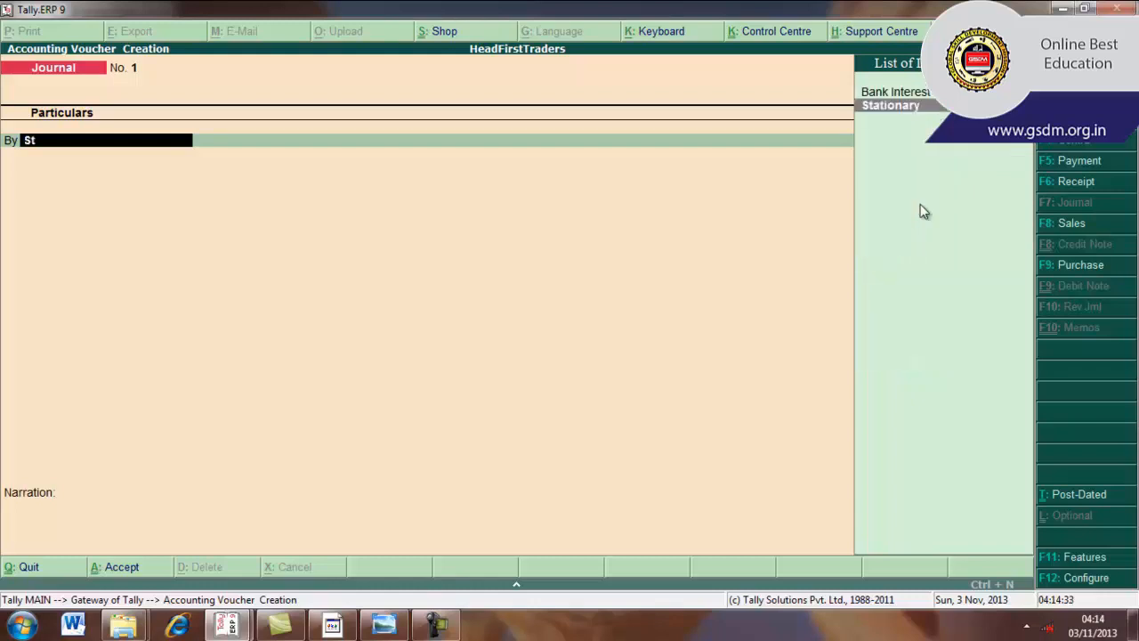
pyautogui.press('Return')
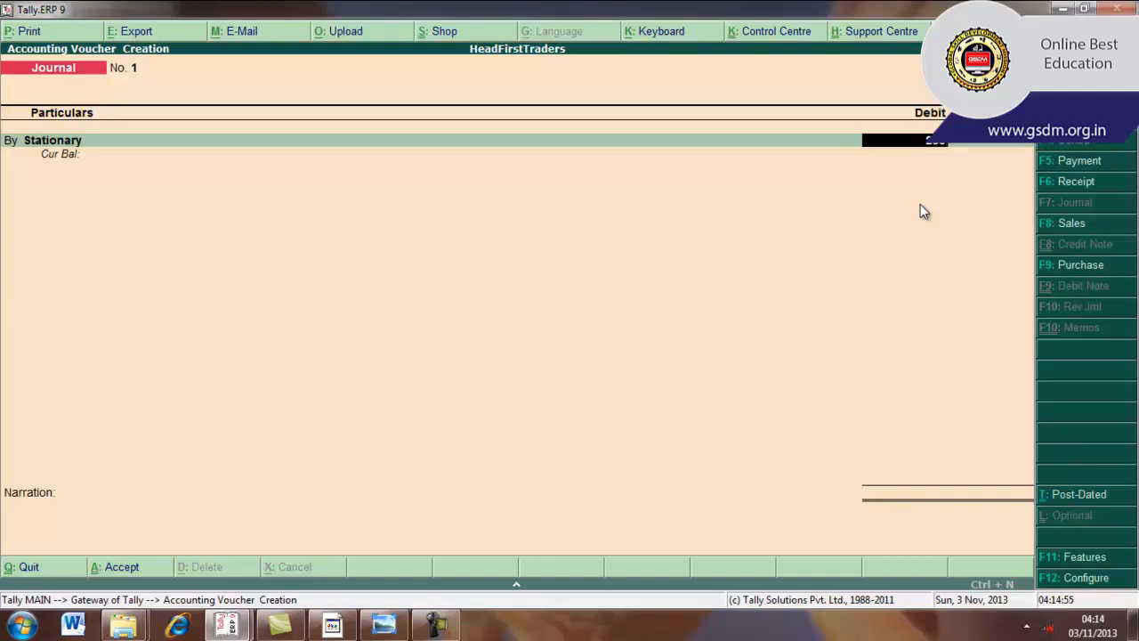
pyautogui.press('Return')
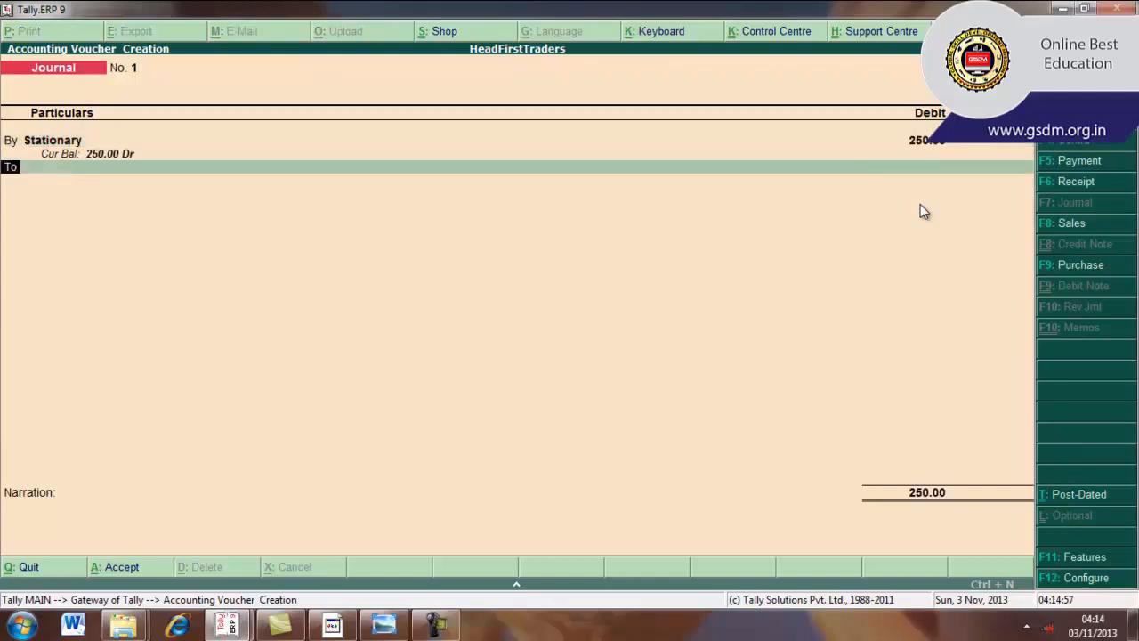
# - Credit the Office Expenses ledger with 250 on the journal voucher
pyautogui.press('Return')
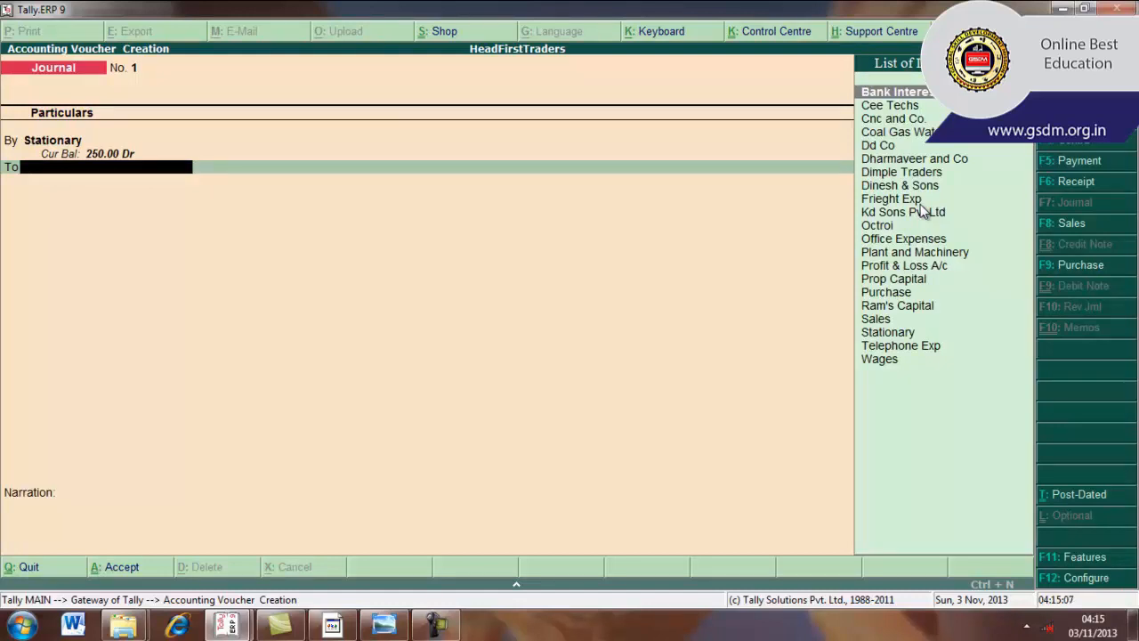
pyautogui.write('O')
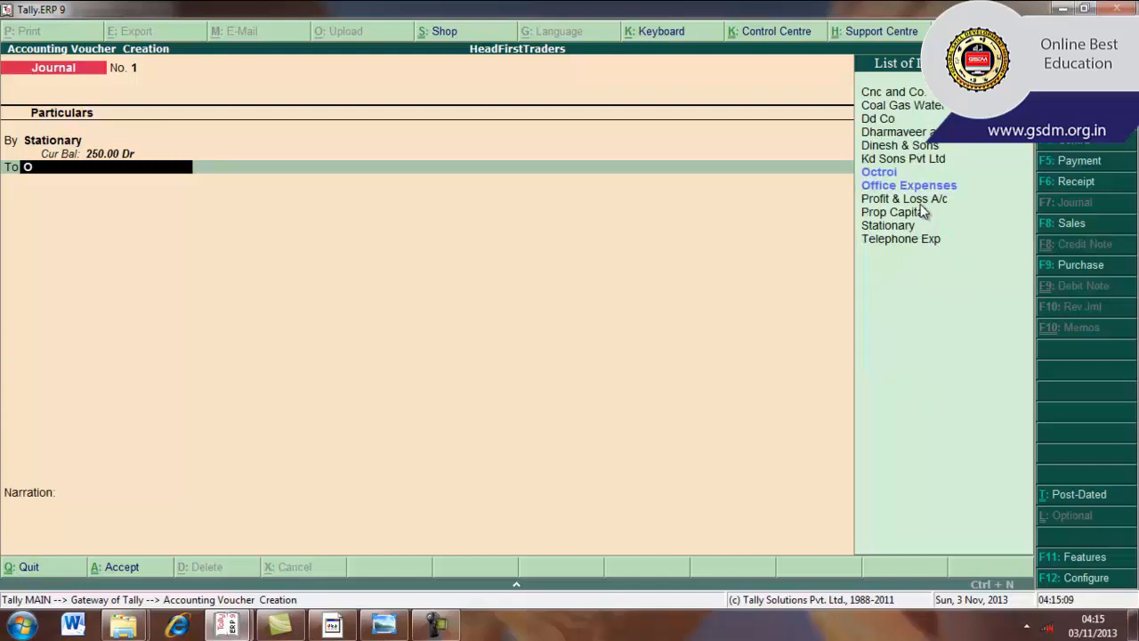
pyautogui.write('ff')
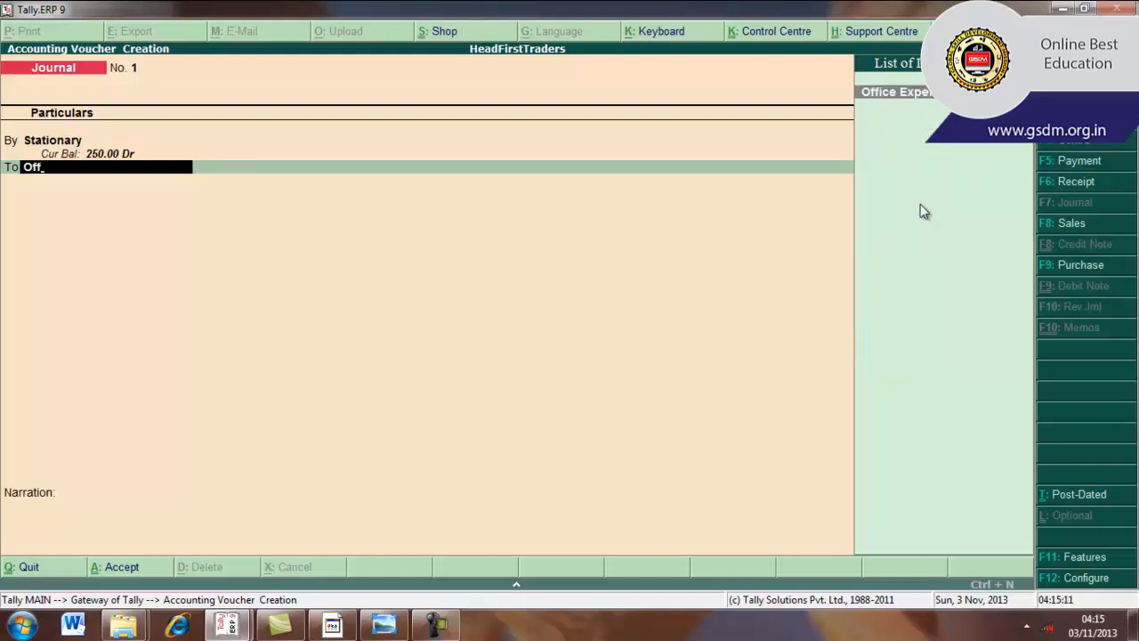
pyautogui.press('Return')
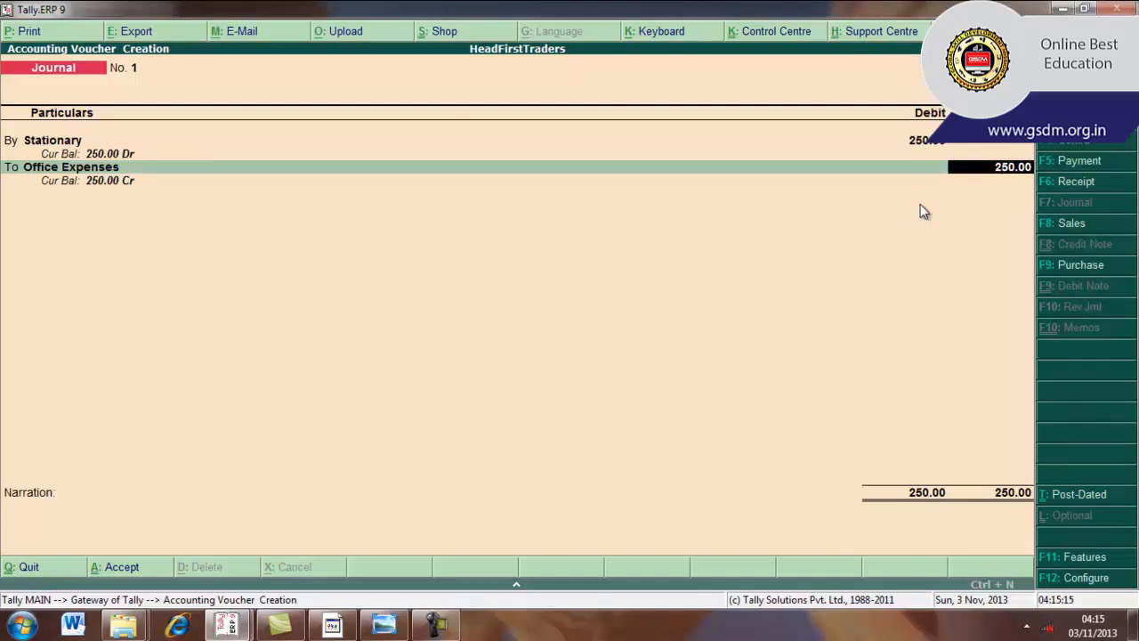
pyautogui.press('Return')
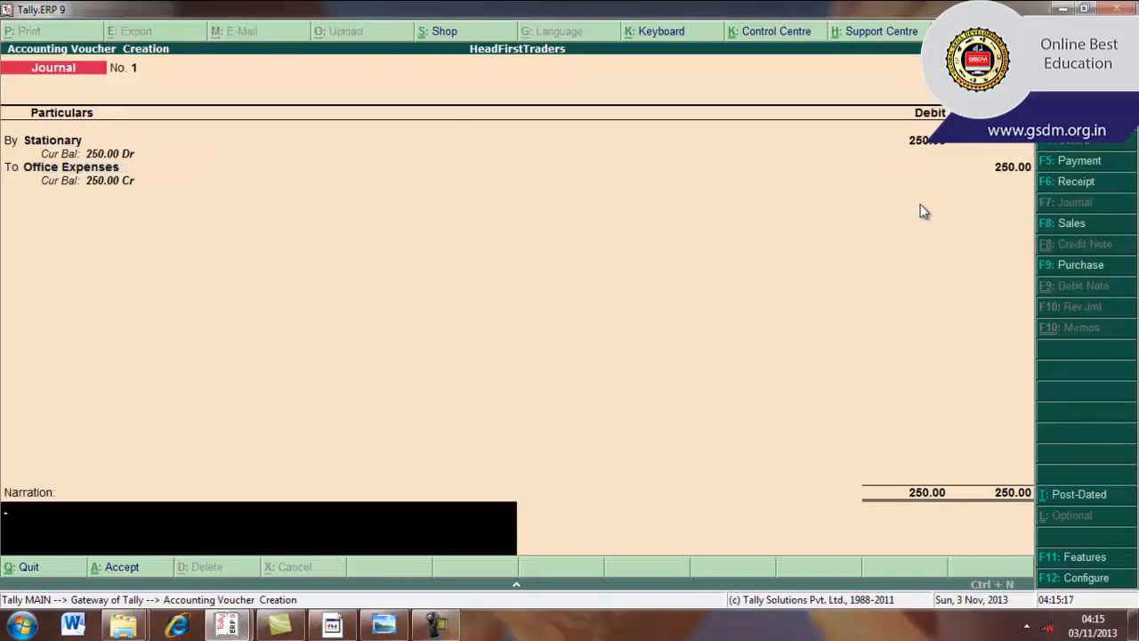
# - Enter the narration "office exp of stationary" and save the journal voucher
pyautogui.write('office exp')
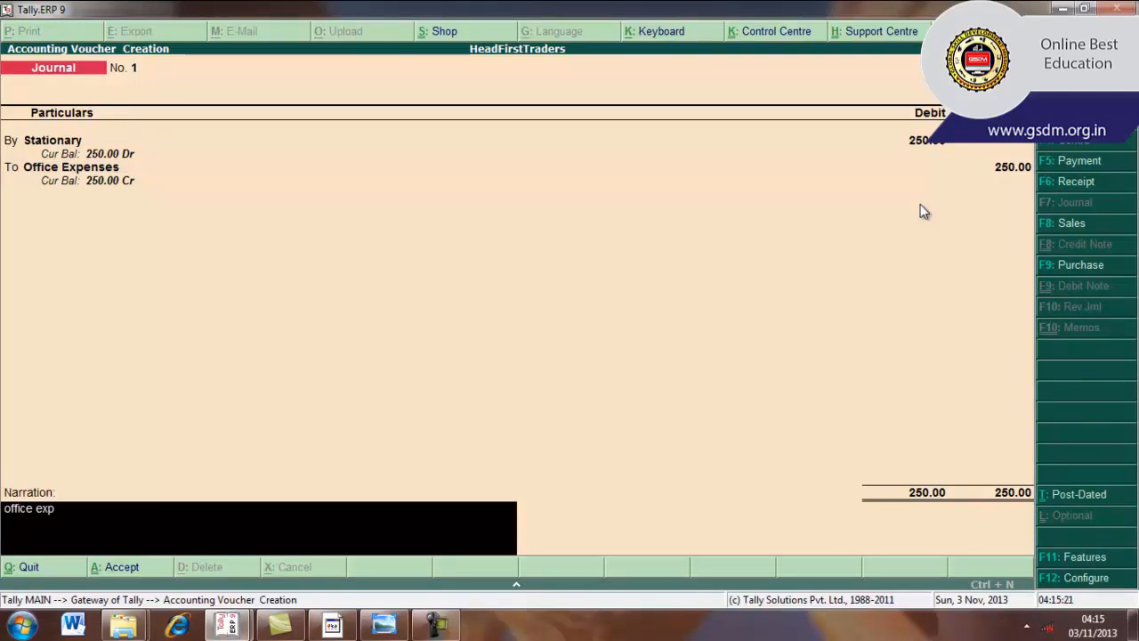
pyautogui.write(' of stationary')
pyautogui.press('Return')
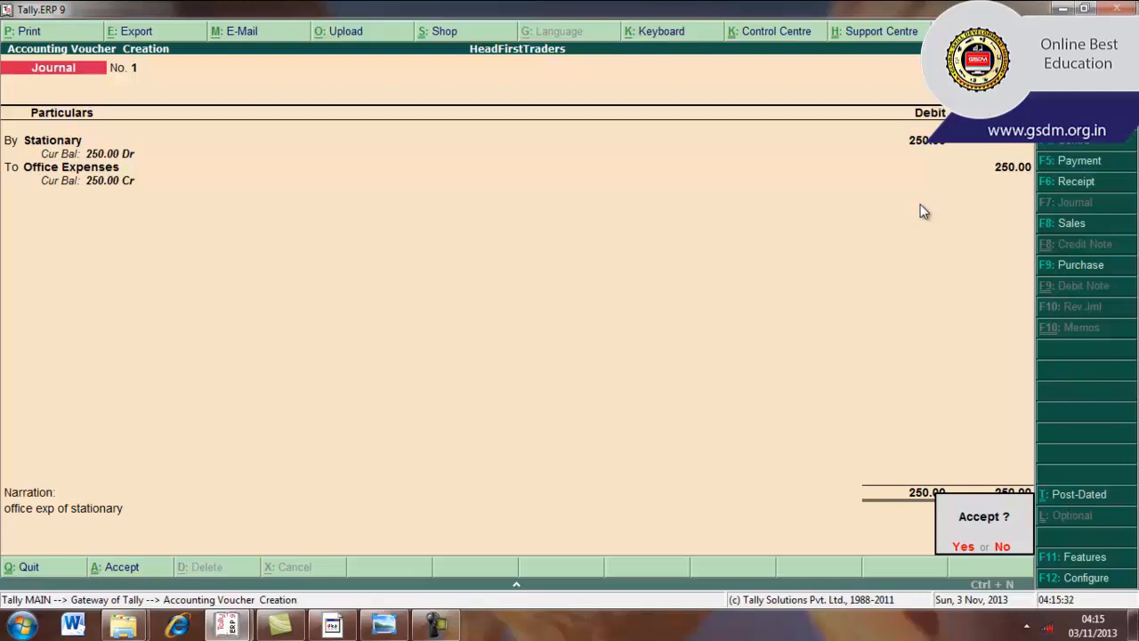
pyautogui.press('Return')
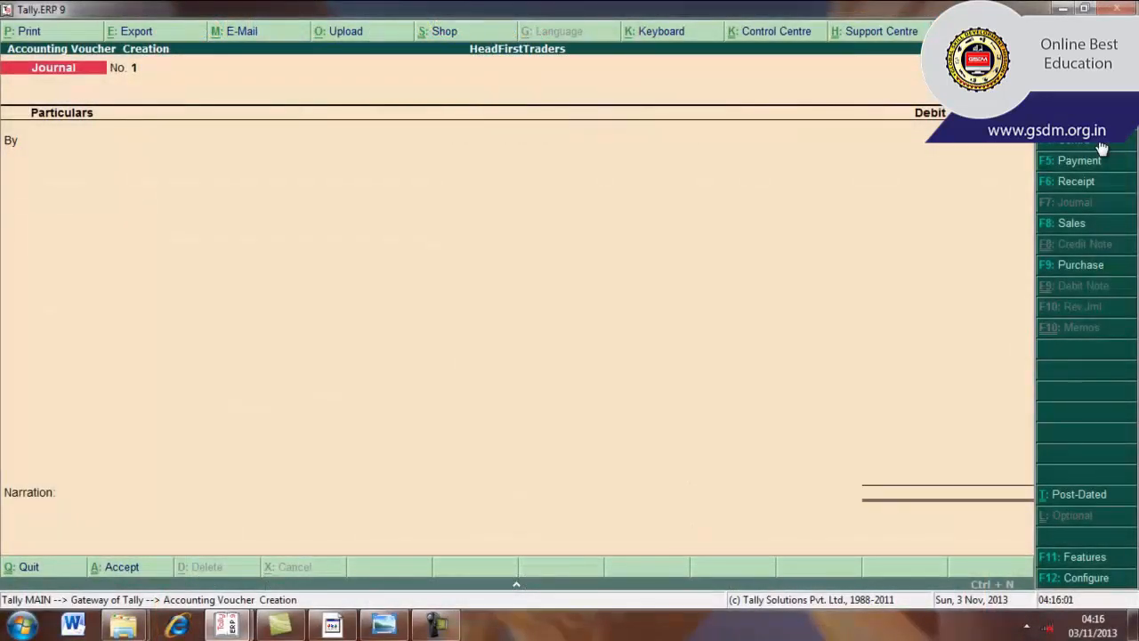
# - Start another Contra voucher and credit the Idbi Bank ledger with 5,000
pyautogui.click(1099, 142)
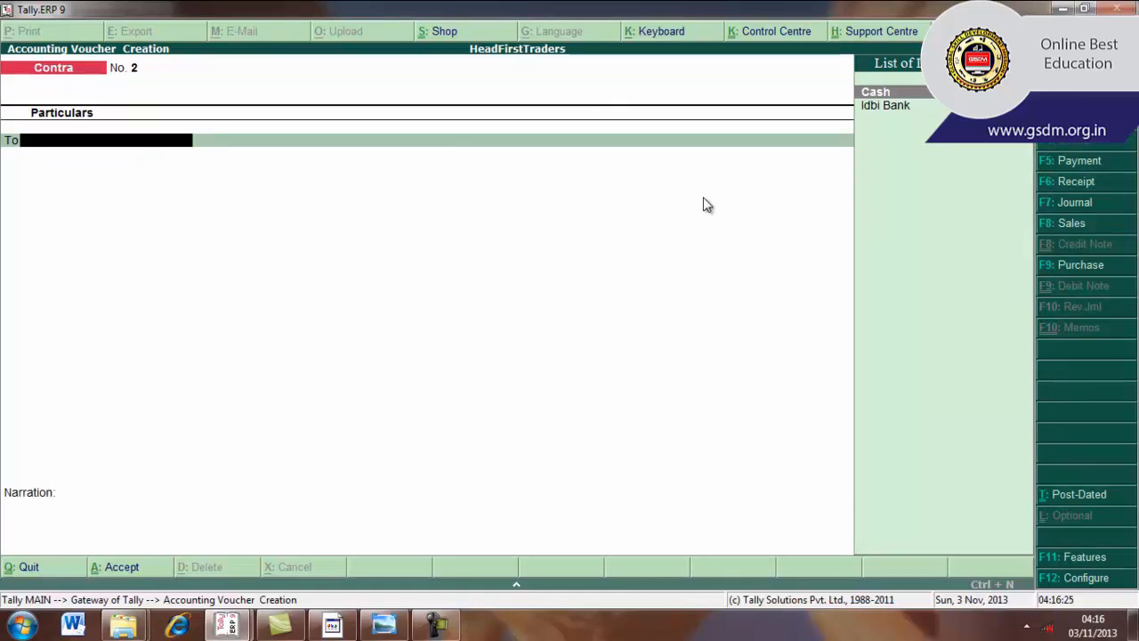
pyautogui.press('Down')
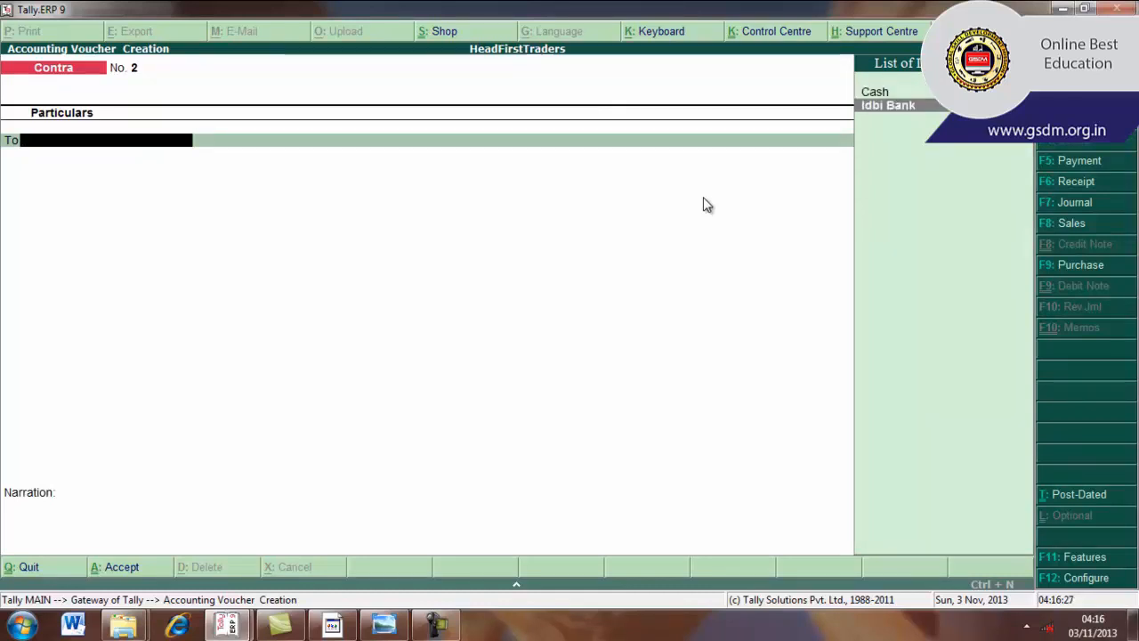
pyautogui.write('I')
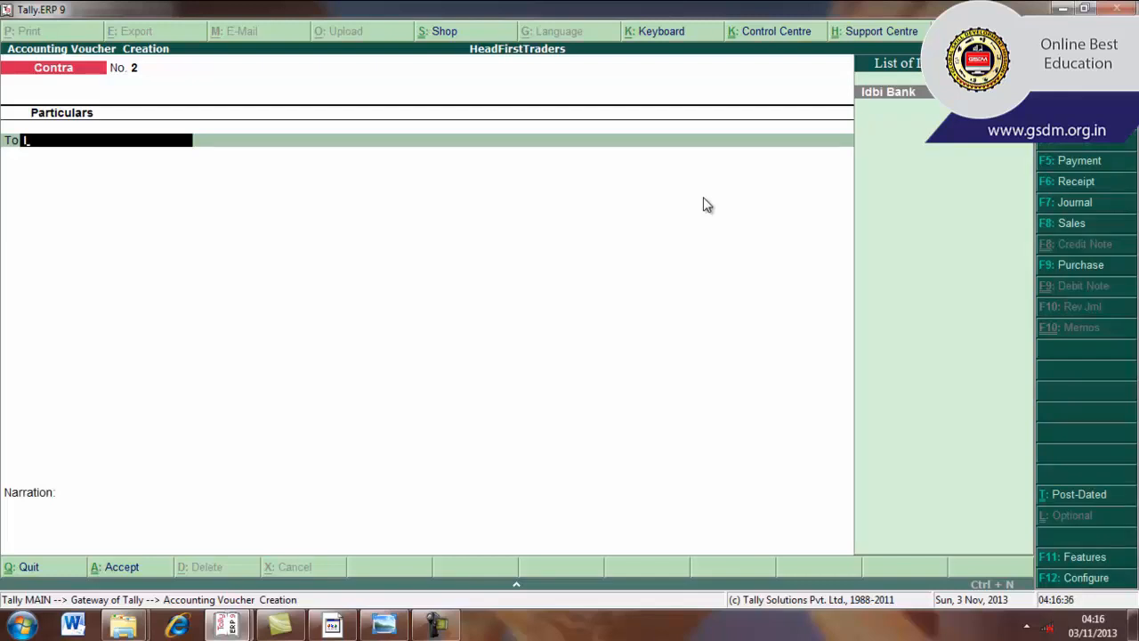
pyautogui.press('Return')
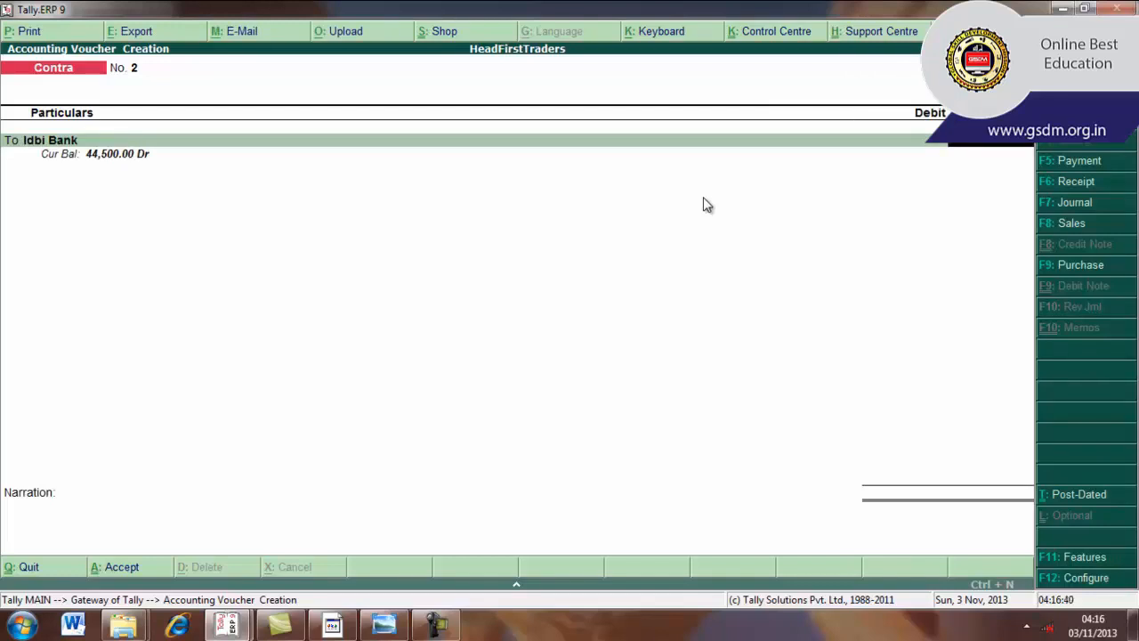
pyautogui.write('30000')
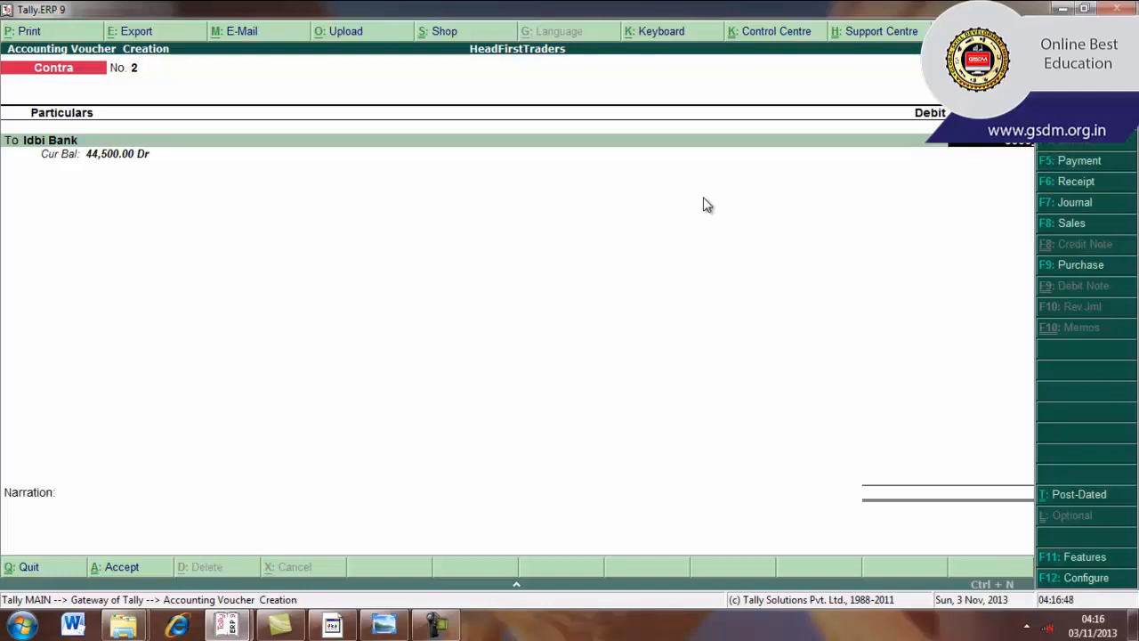
pyautogui.press('Return')
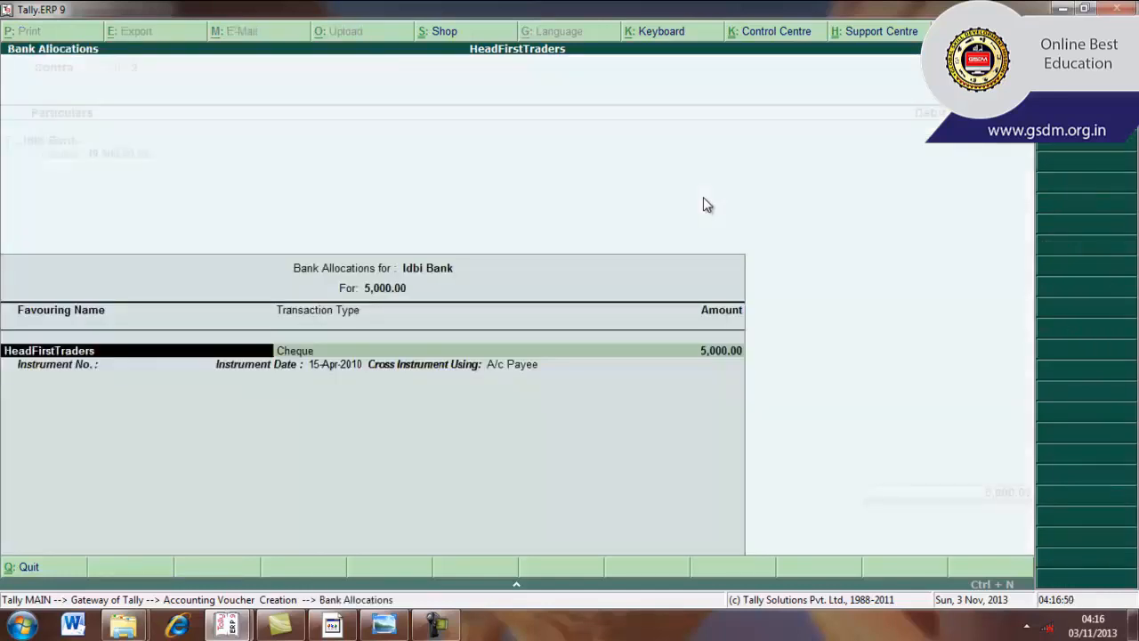
# - Accept the Idbi Bank allocation of 5,000 as an A/c Payee Cheque, leaving the instrument number blank
pyautogui.press('Return')
pyautogui.press('Return')
pyautogui.press('Return')
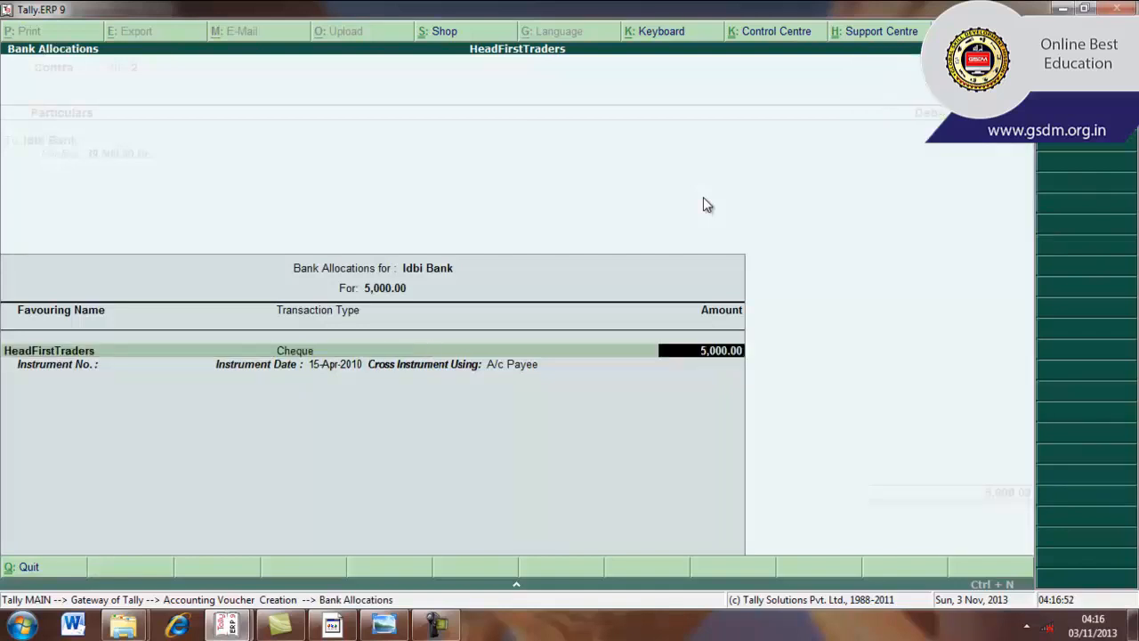
pyautogui.press('Return')
pyautogui.press('Return')
pyautogui.press('Return')
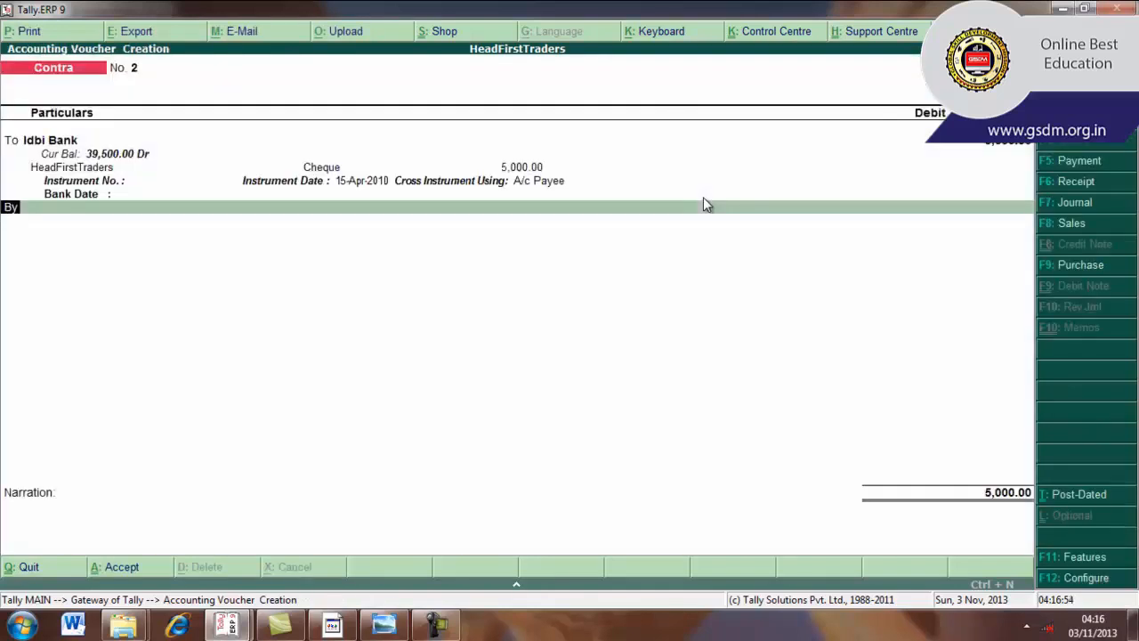
# - Debit the Cash ledger with 5,000 on the contra voucher
pyautogui.press('Return')
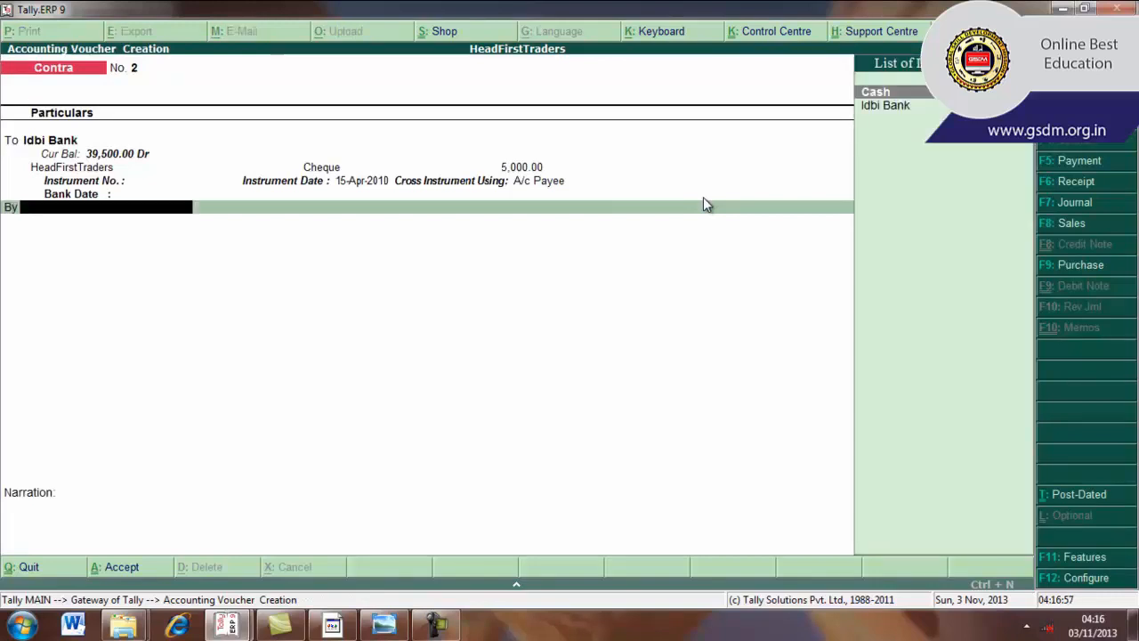
pyautogui.write('C')
pyautogui.press('Return')
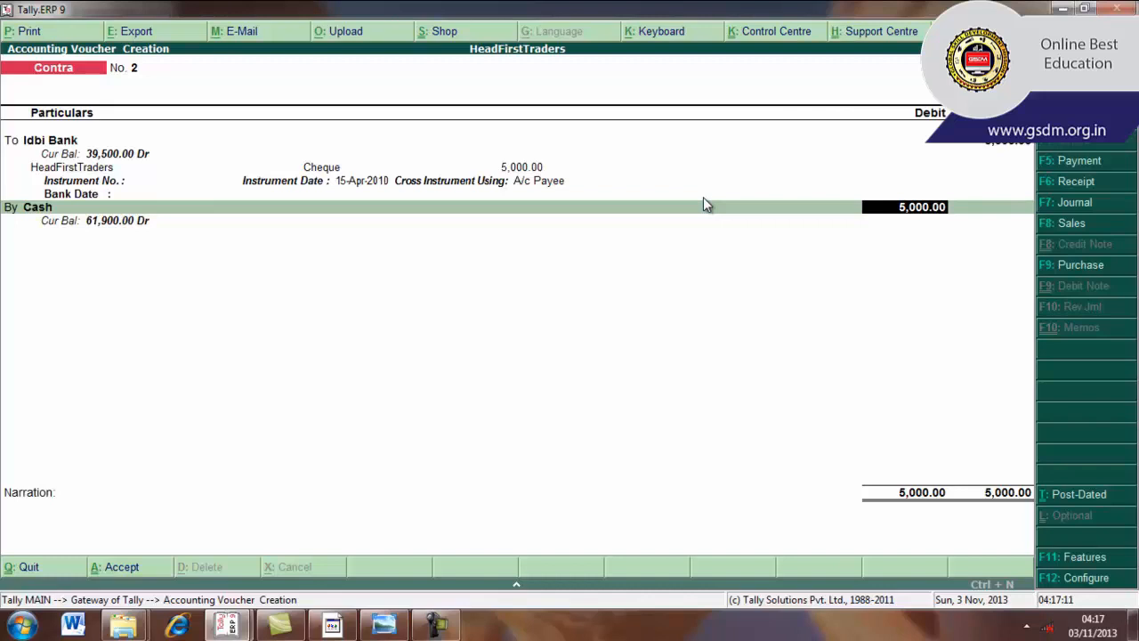
pyautogui.press('Return')
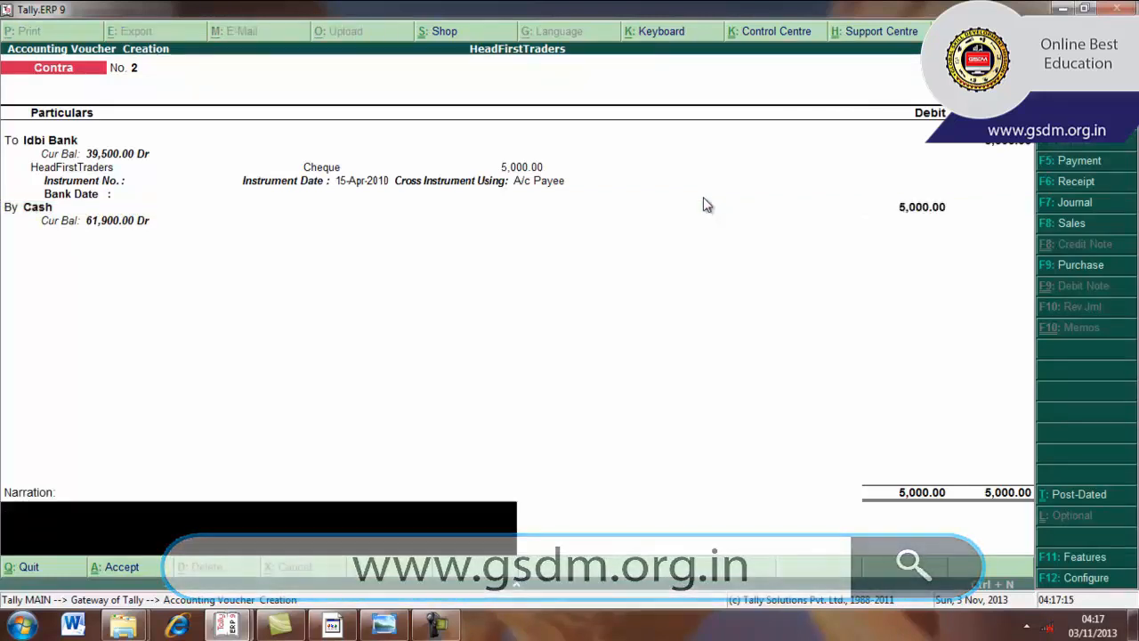
pyautogui.write('paid')
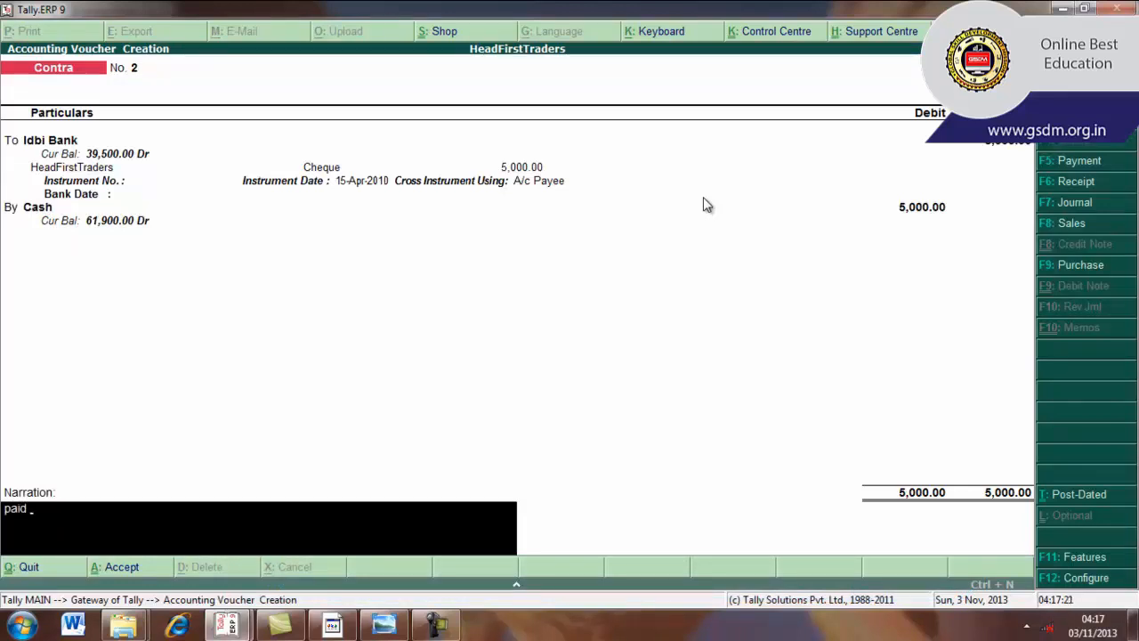
pyautogui.press('BackSpace')
pyautogui.press('BackSpace')
pyautogui.press('BackSpace')
pyautogui.press('BackSpace')
pyautogui.press('BackSpace')
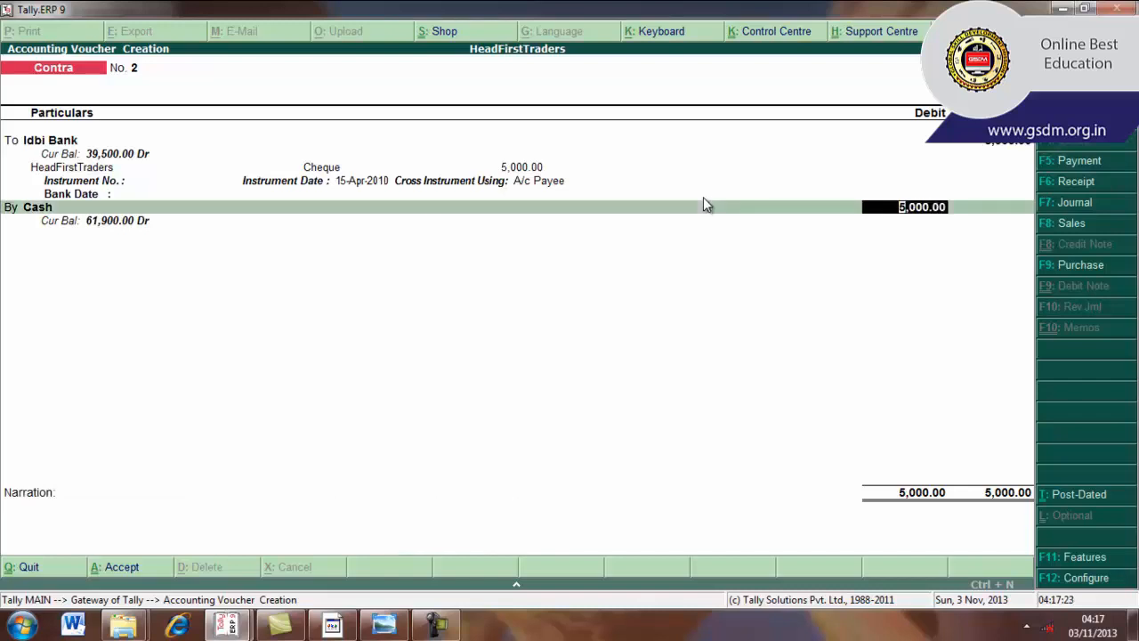
pyautogui.press('Return')
# - Save the cash withdrawal contra voucher with a blank narration and leave voucher entry for the Gateway of Tally
pyautogui.press('Return')
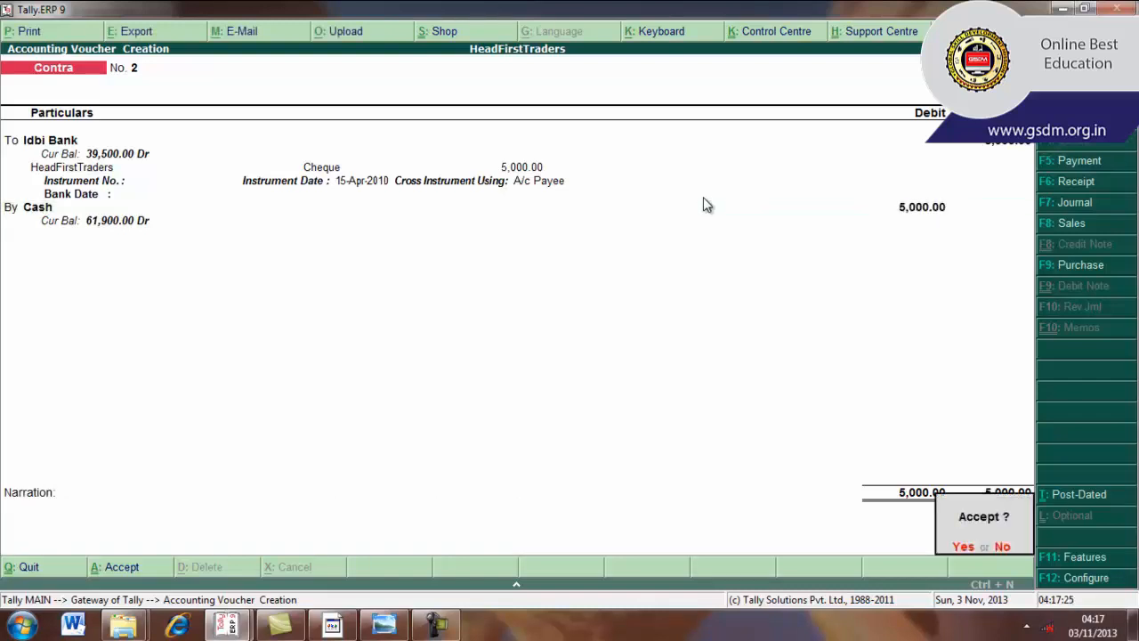
pyautogui.press('y')
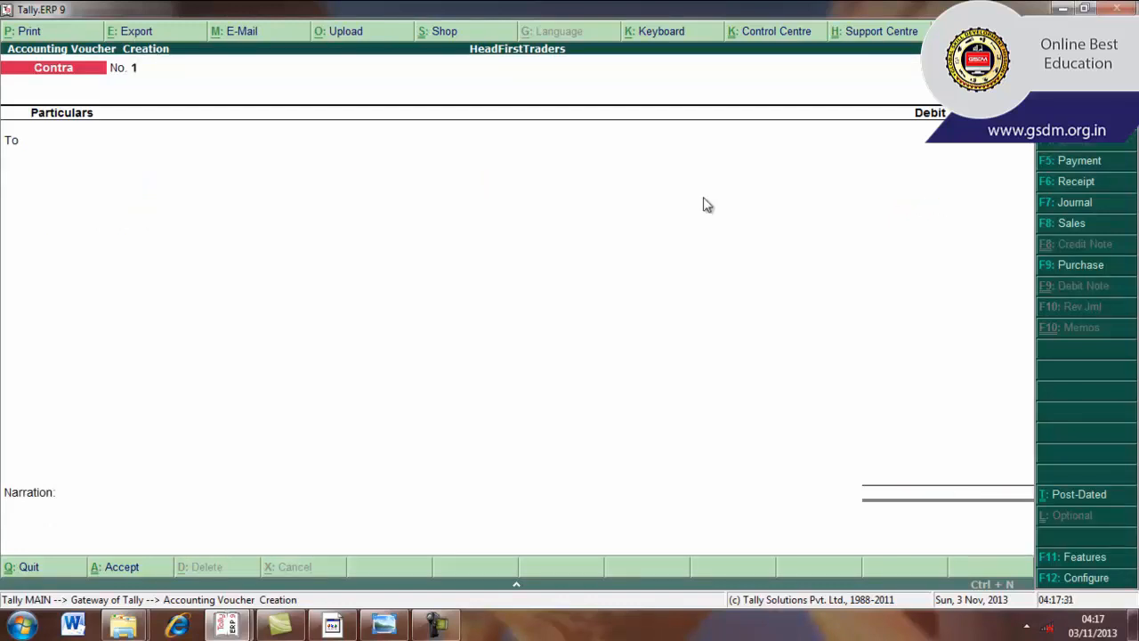
pyautogui.press('Escape')
pyautogui.press('y')
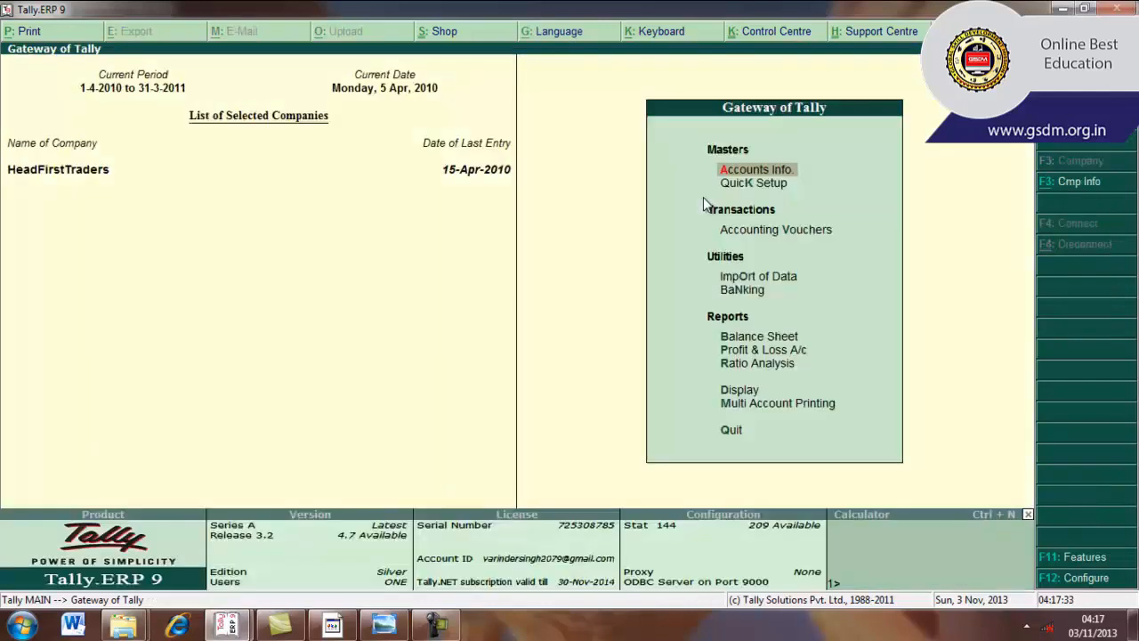